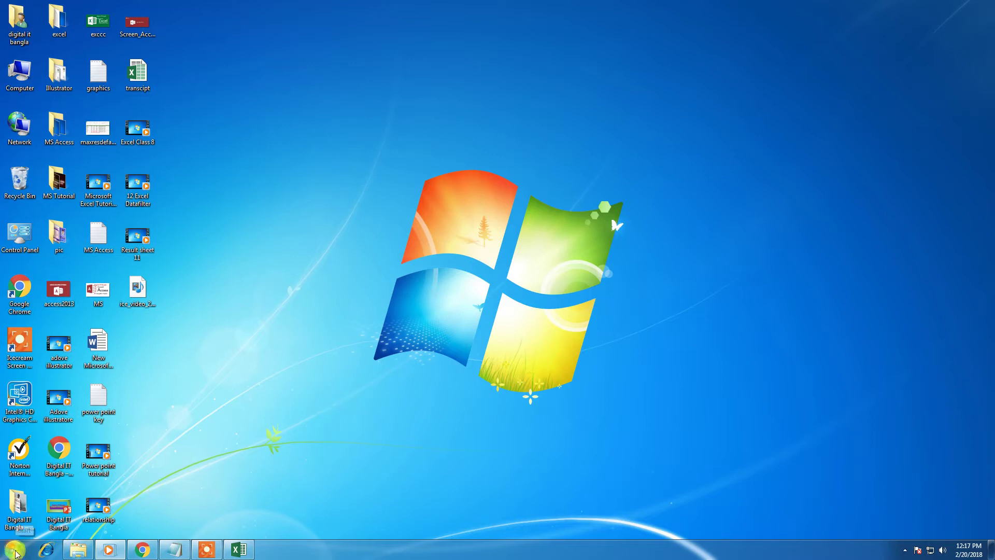
- Launch Excel 2013 from the Start menu and create a blank workbook
left_click(16, 553)
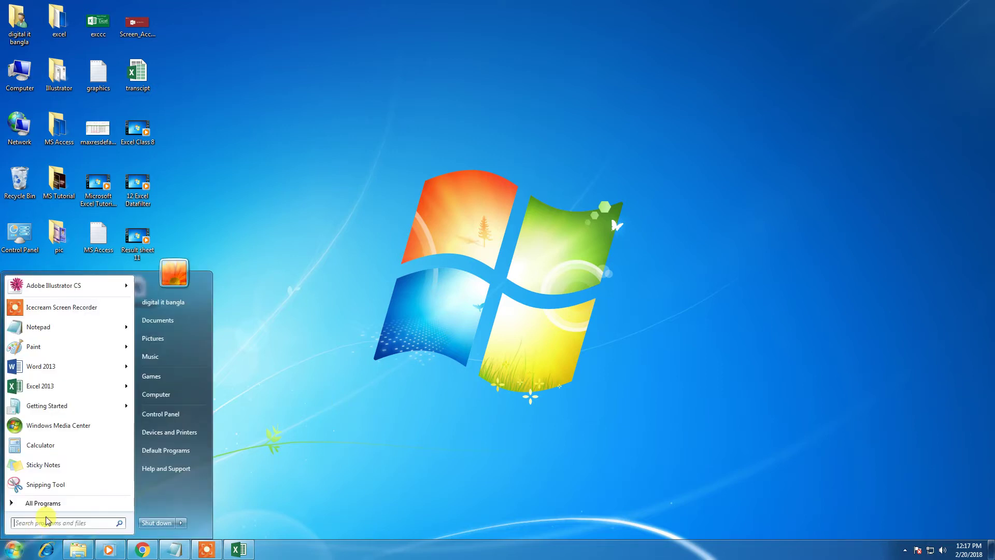
left_click(44, 504)
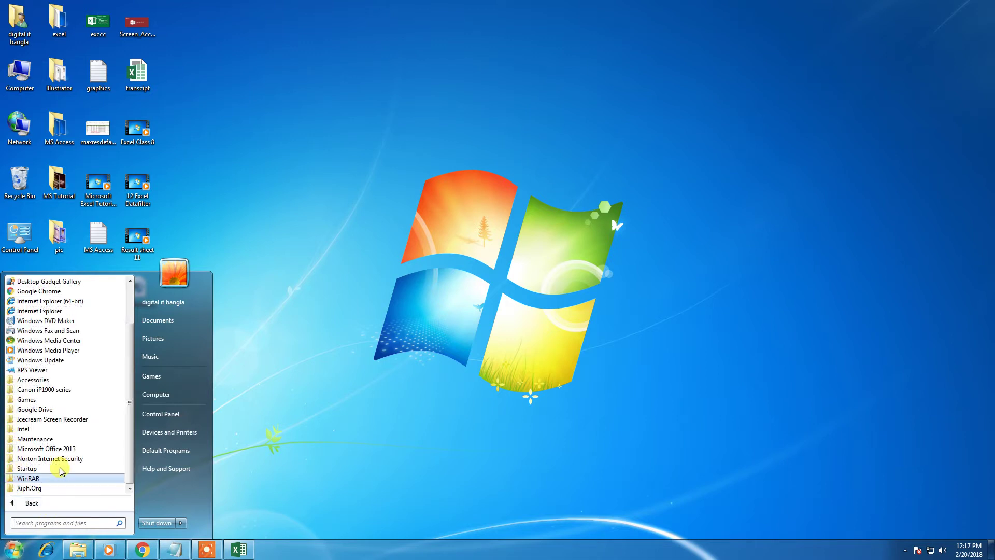
left_click(52, 449)
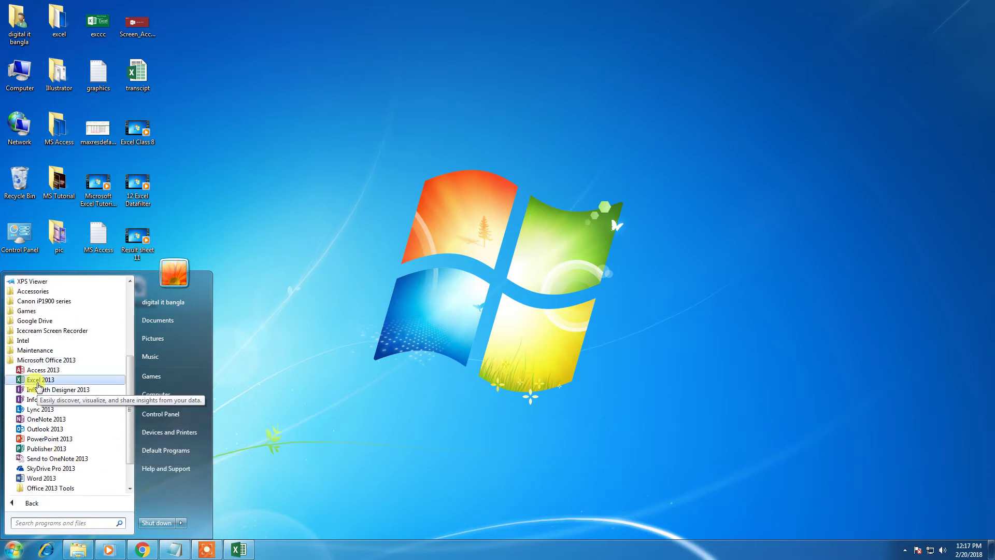
left_click(38, 381)
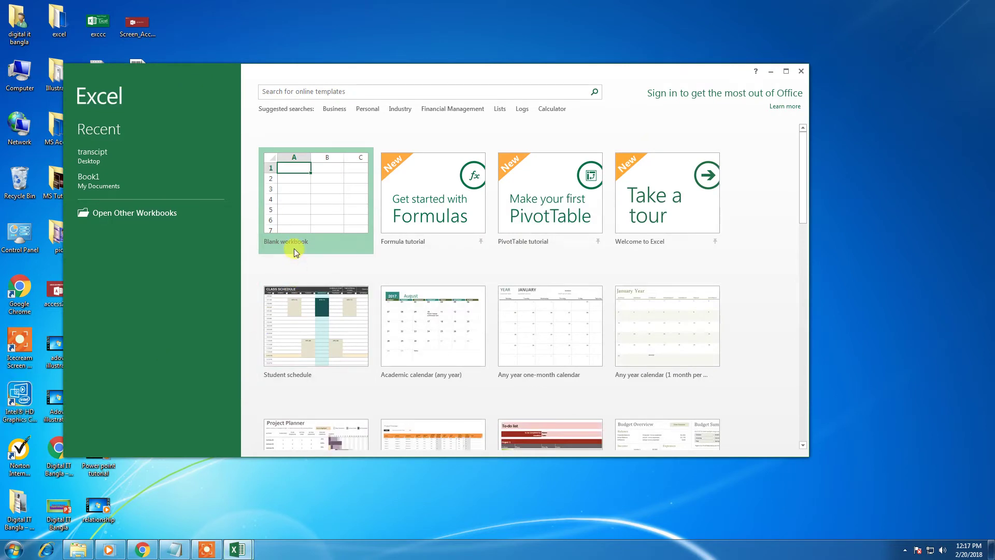
left_click(315, 213)
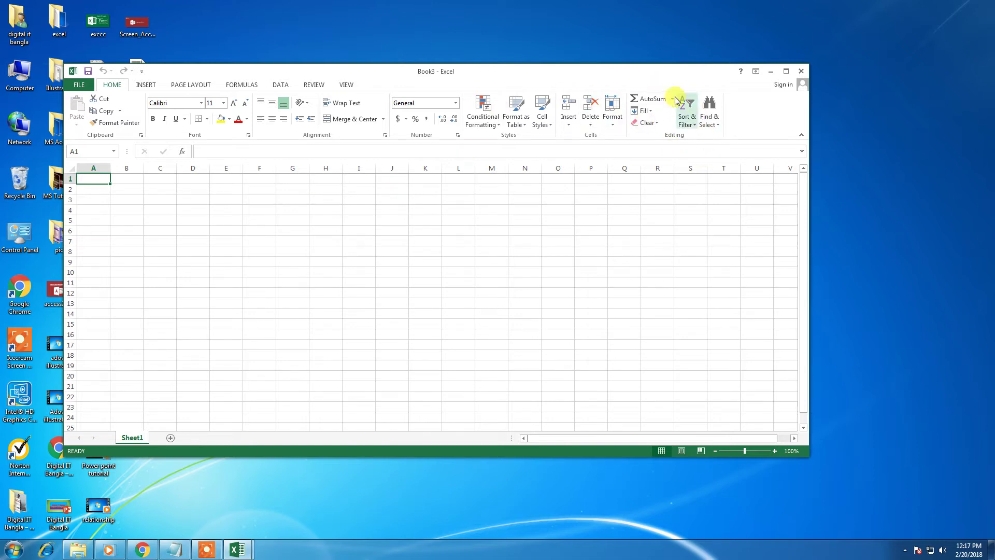
- Maximize the Excel window and raise the worksheet zoom to 190%
left_click_drag(668, 71, 734, 60)
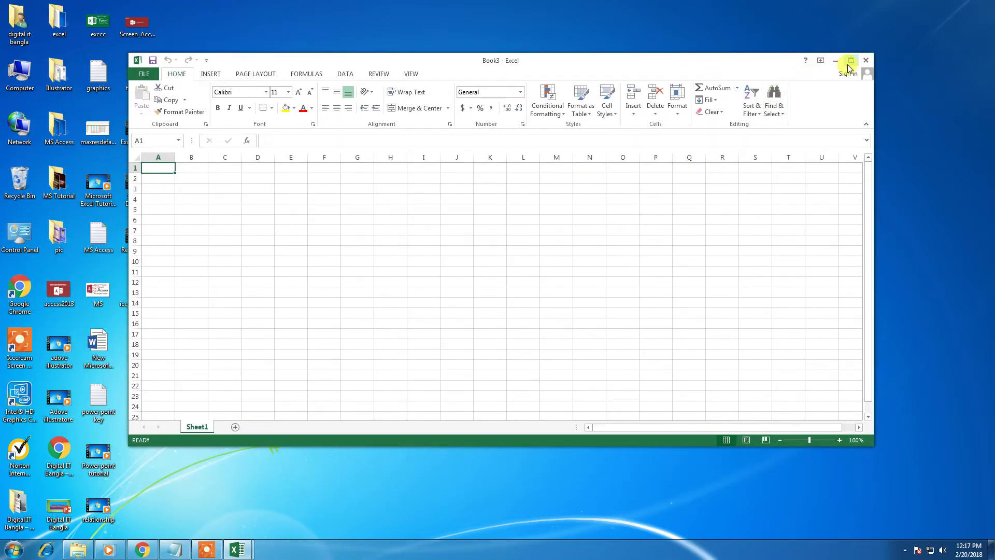
left_click(851, 60)
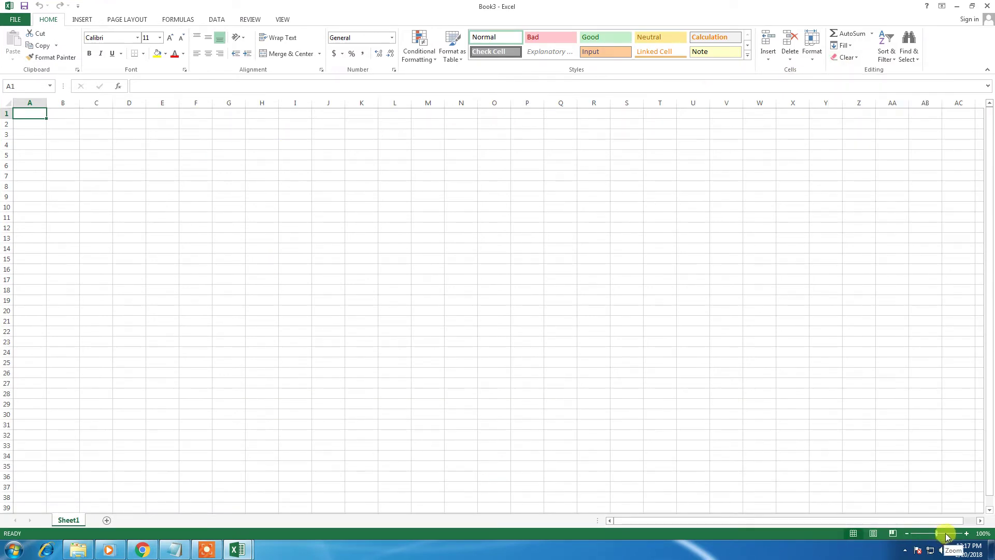
left_click_drag(941, 538, 940, 535)
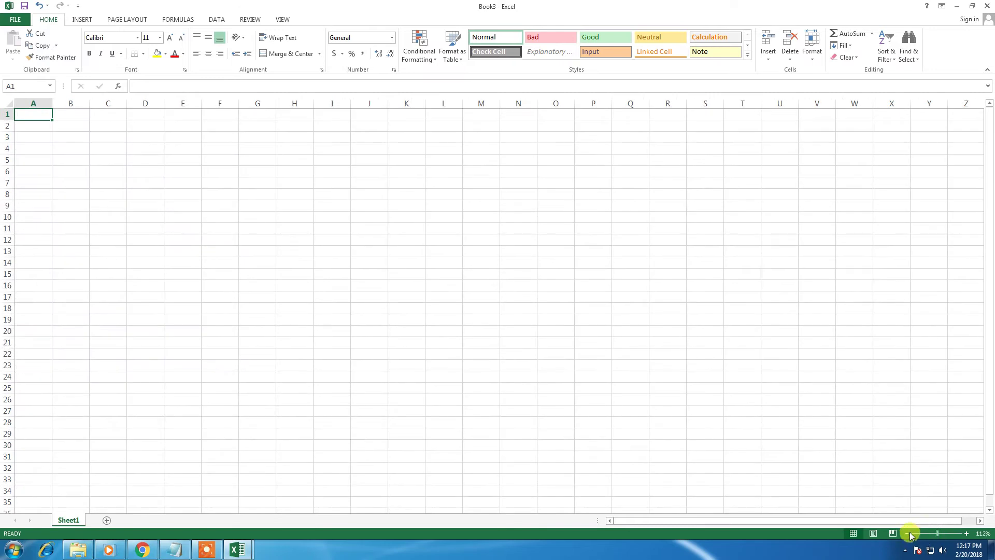
scroll(727, 455, "up", 3, "ctrl")
scroll(728, 455, "up", 2, "ctrl")
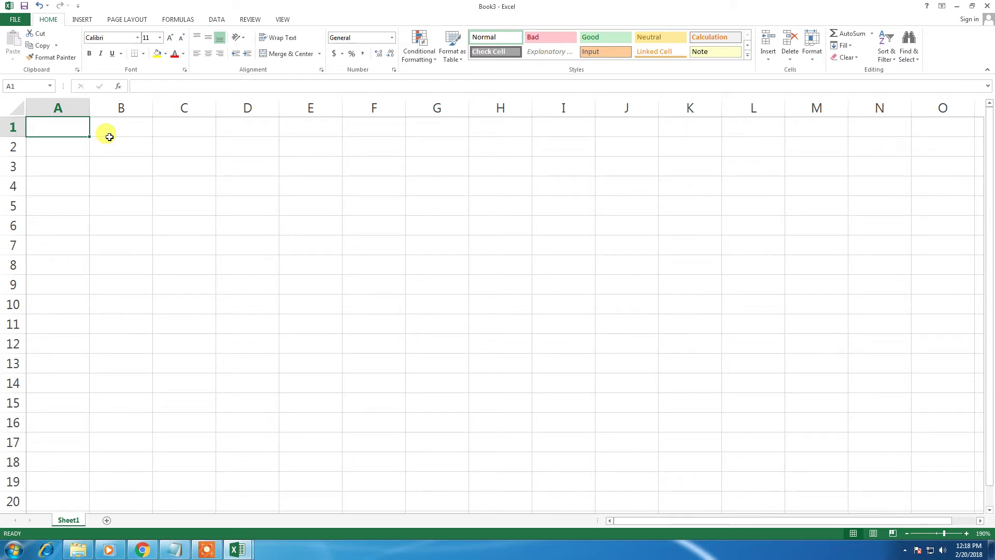
- Type Roll, Name, Che, Physic and Math across A1:E1, then complete C1 to Chemistry
type("Roll")
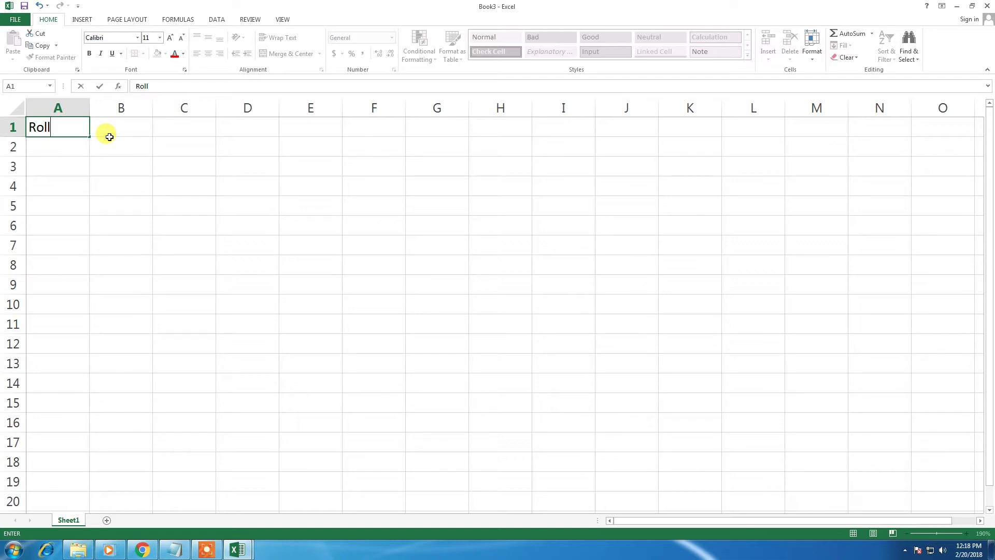
left_click(110, 136)
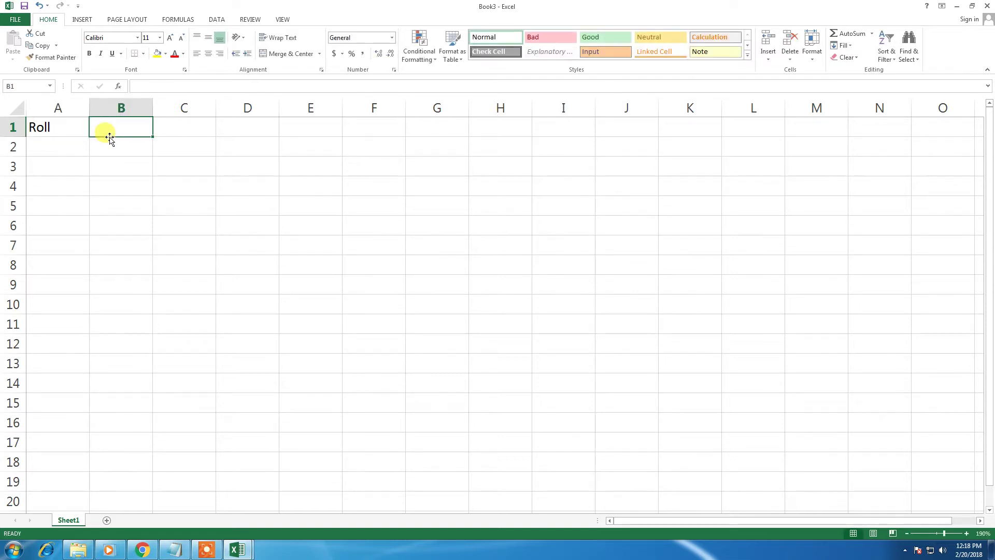
type("Name")
key("Tab")
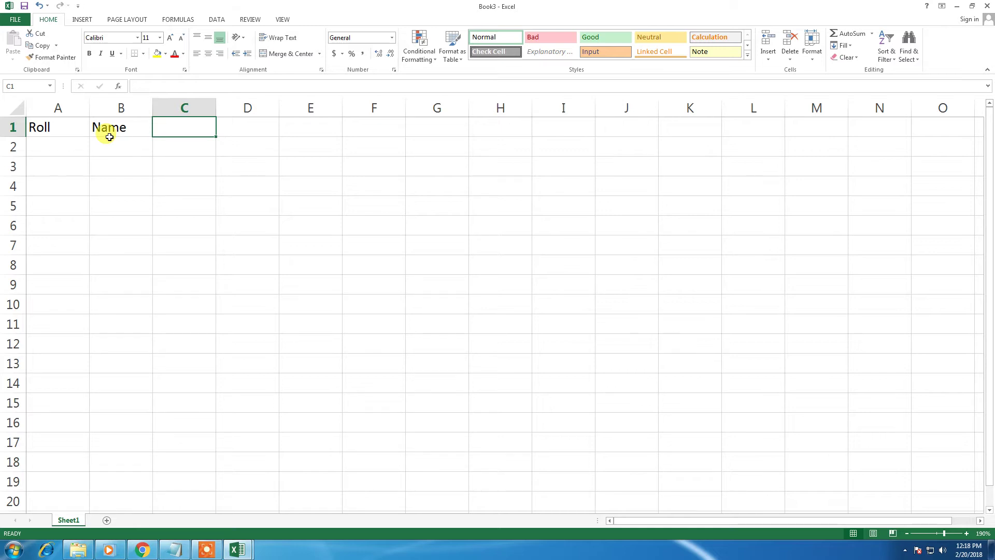
type("Che")
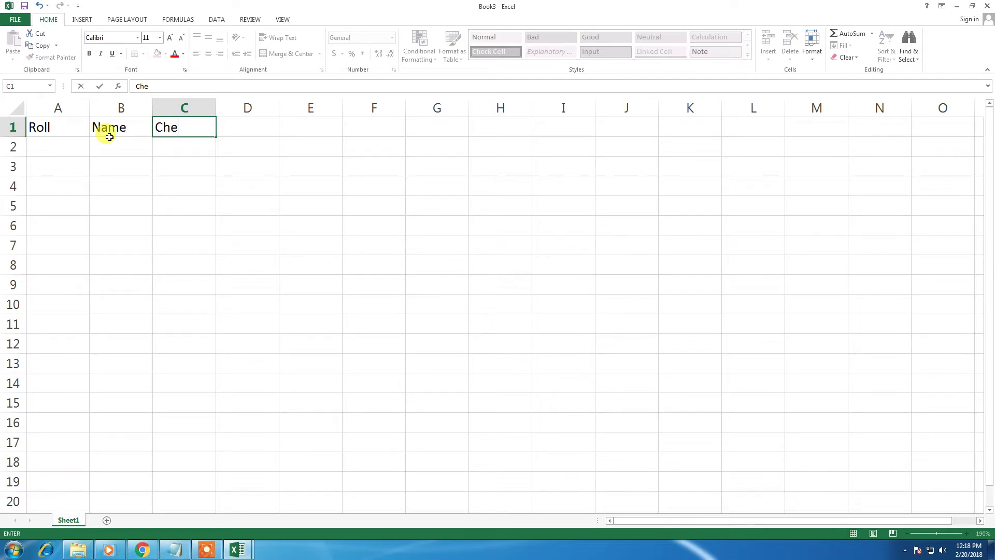
key("Tab")
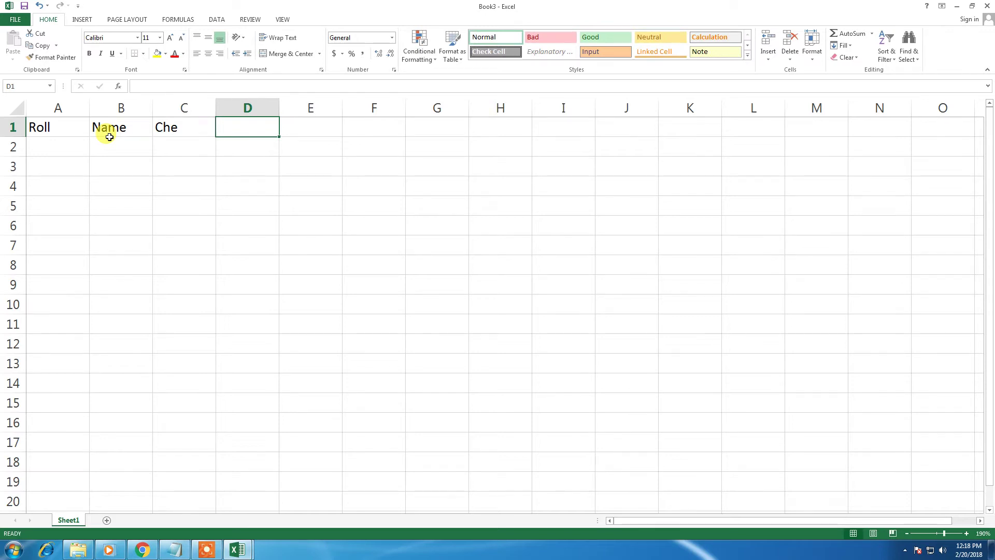
type("Ph")
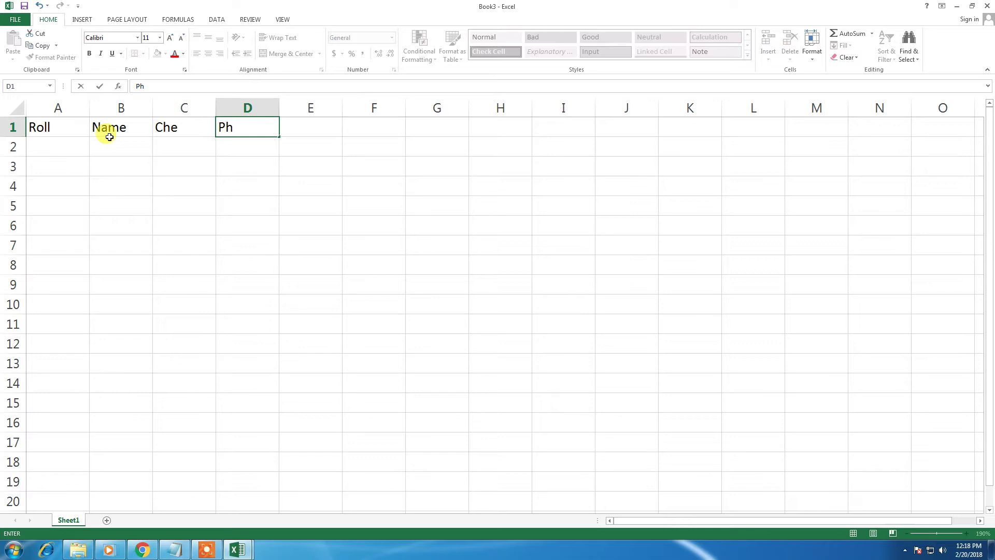
type("y")
type("sic")
key("Tab")
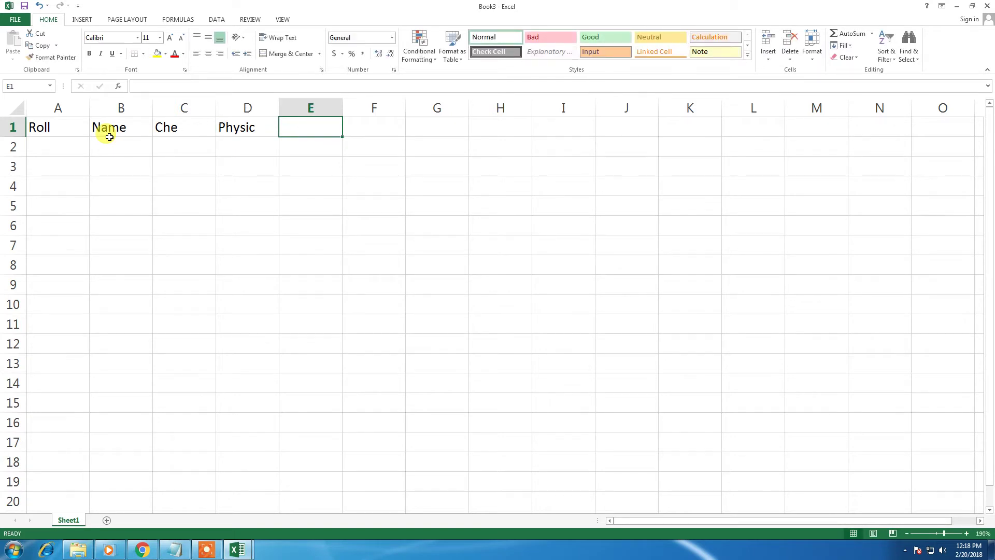
type("Ma")
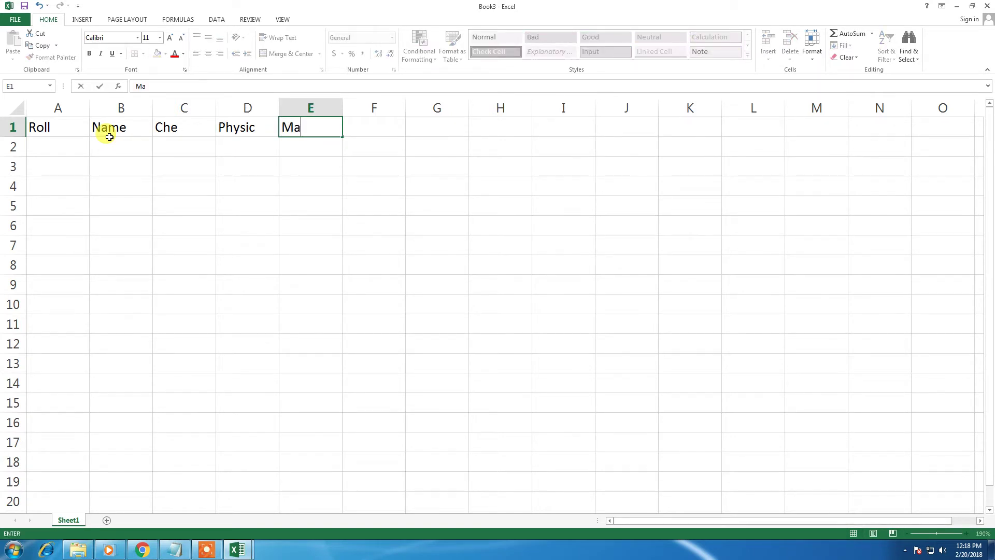
type("th")
key("Tab")
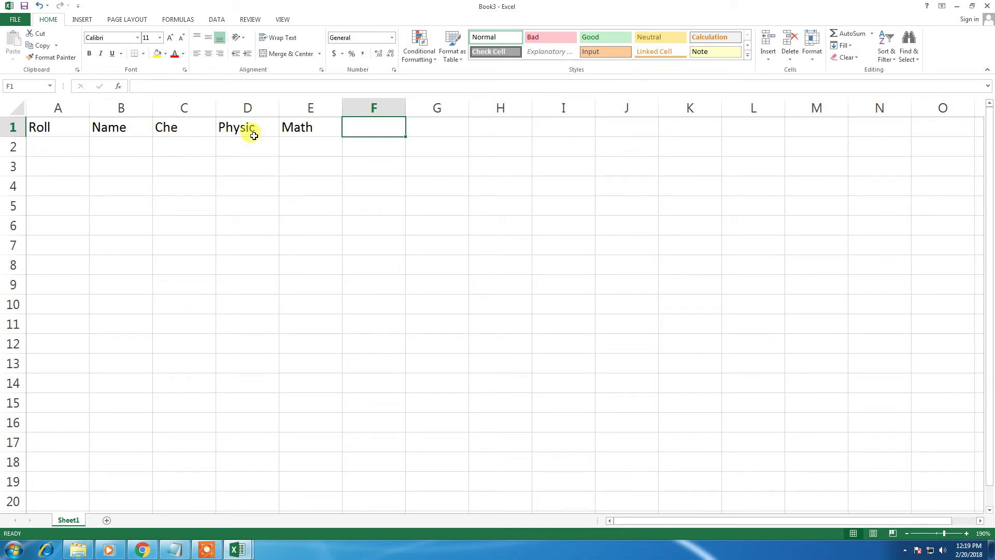
double_click(179, 128)
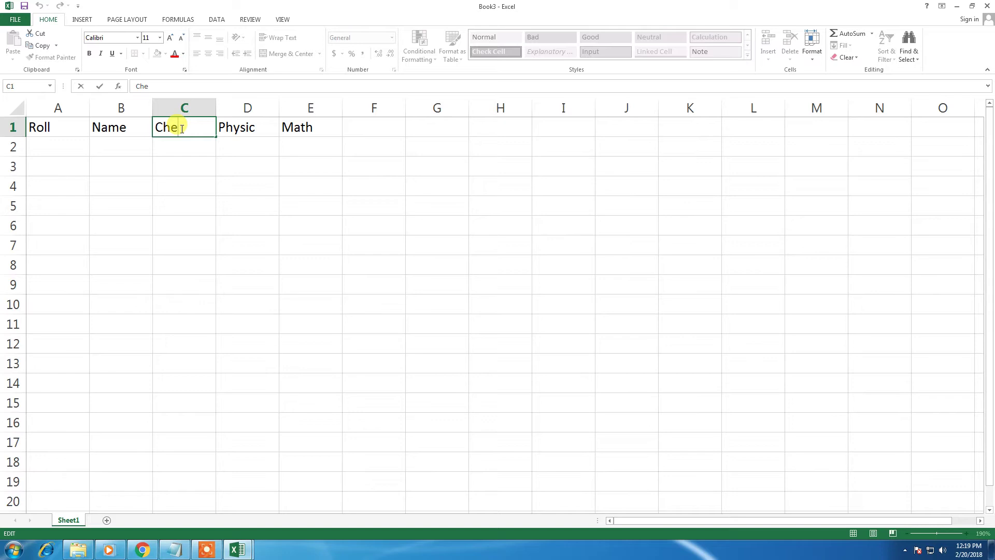
type("mis")
type("tr")
type("y")
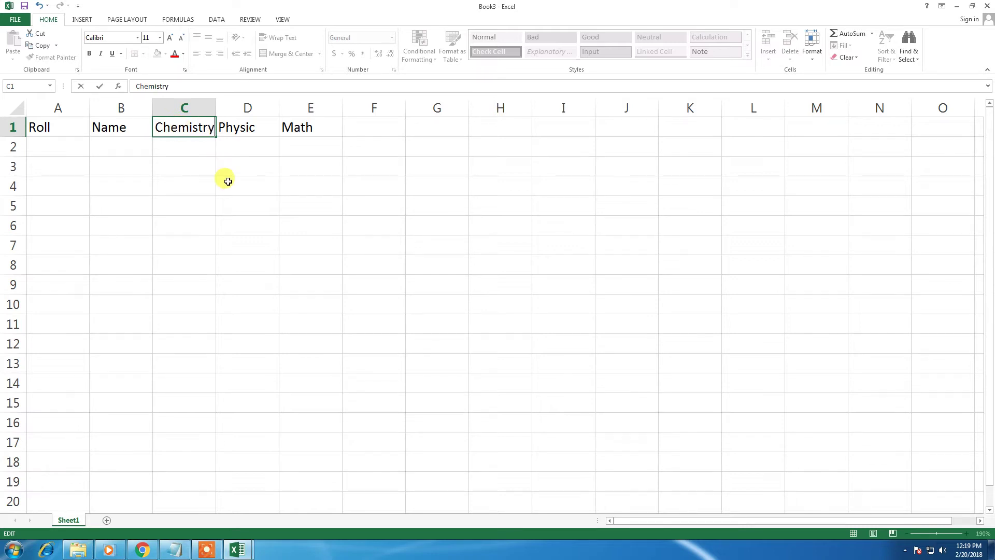
- Confirm the Chemistry heading and widen column C slightly to fit it
left_click(226, 149)
left_click(198, 130)
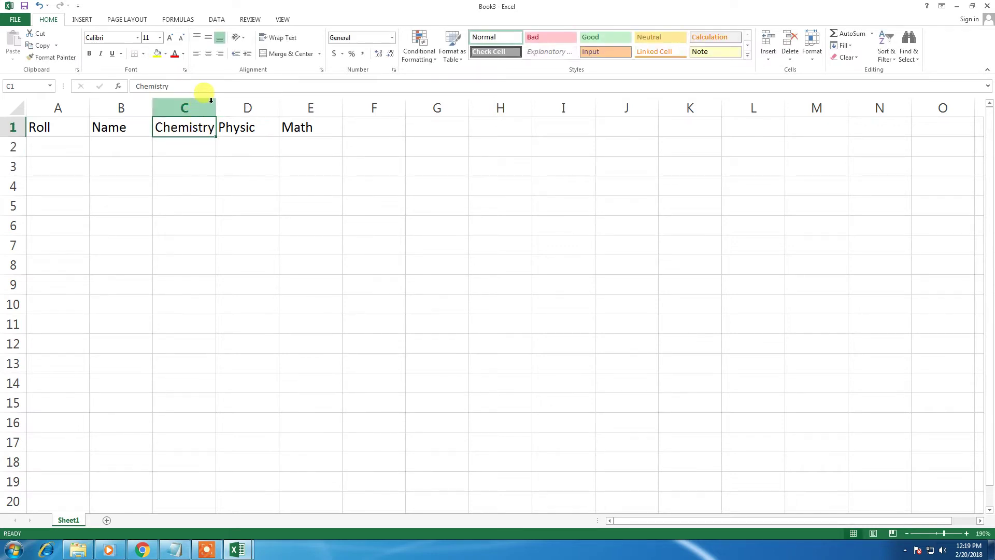
left_click_drag(216, 106, 217, 106)
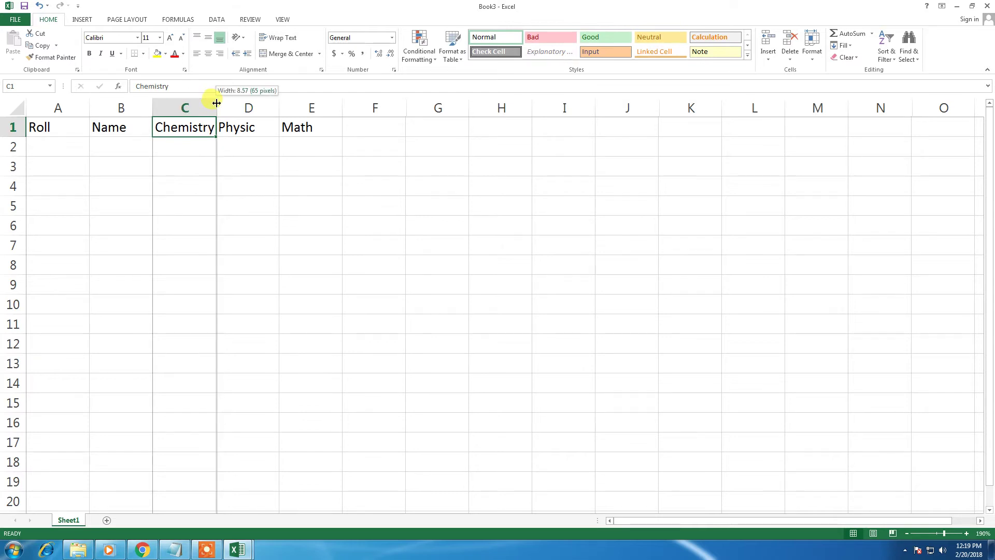
left_click(260, 128)
left_click(311, 128)
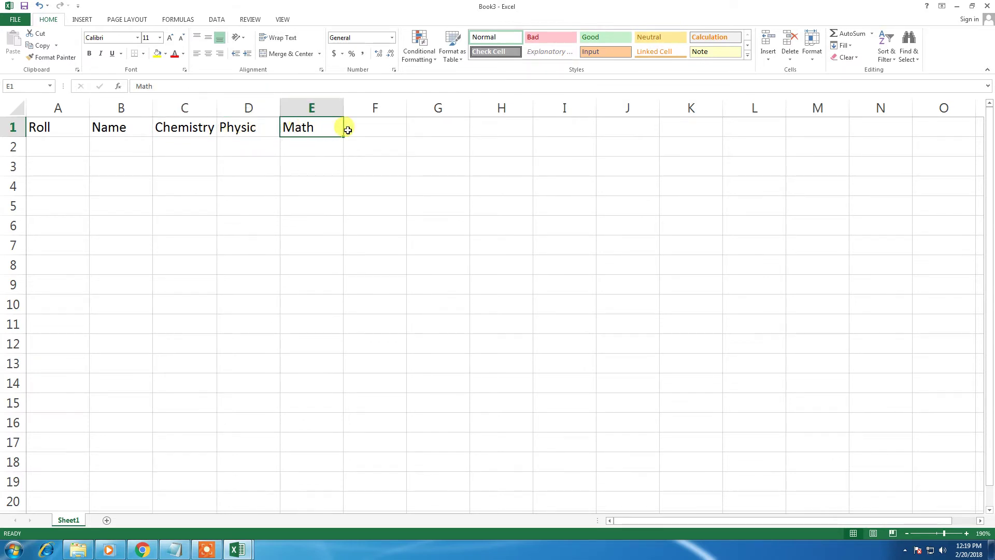
left_click(347, 131)
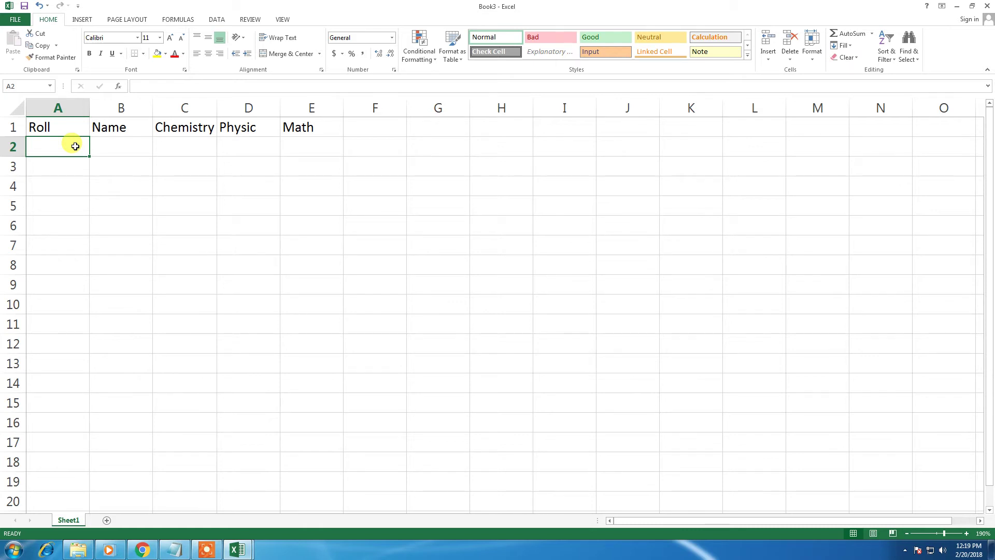
- Enter roll number 01 in A2, which Excel shows as 1
type("01")
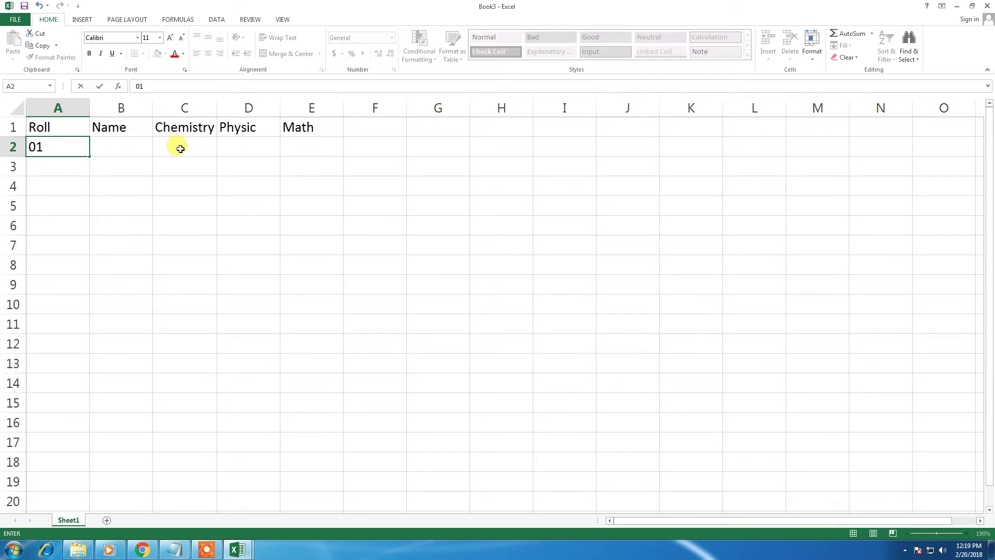
left_click(78, 166)
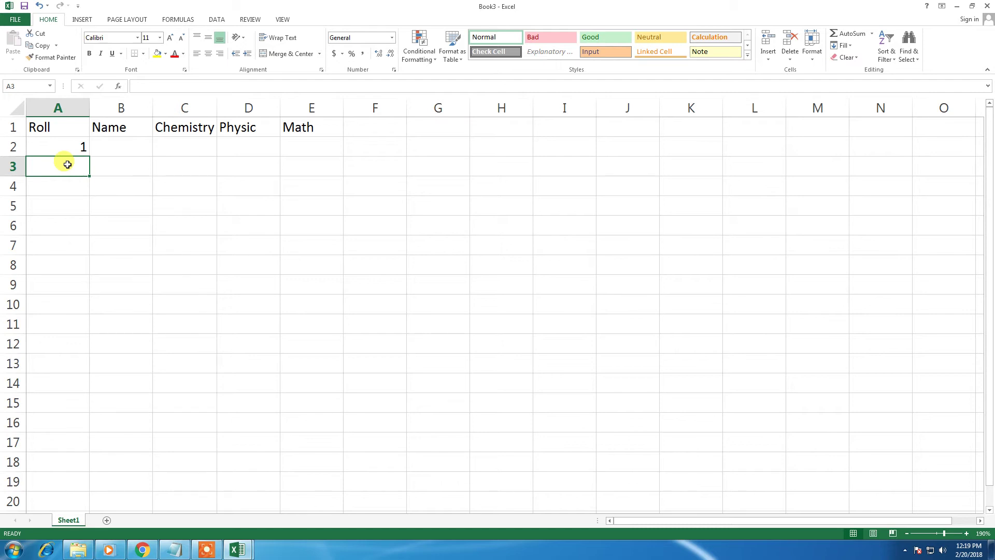
left_click(67, 148)
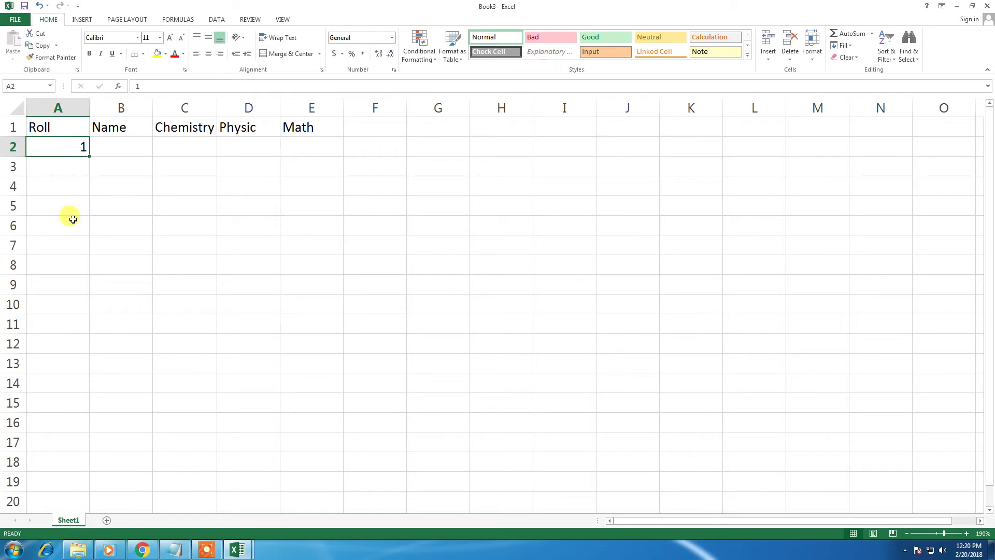
- Select the Roll column A and set its number format to Text
left_click(58, 108)
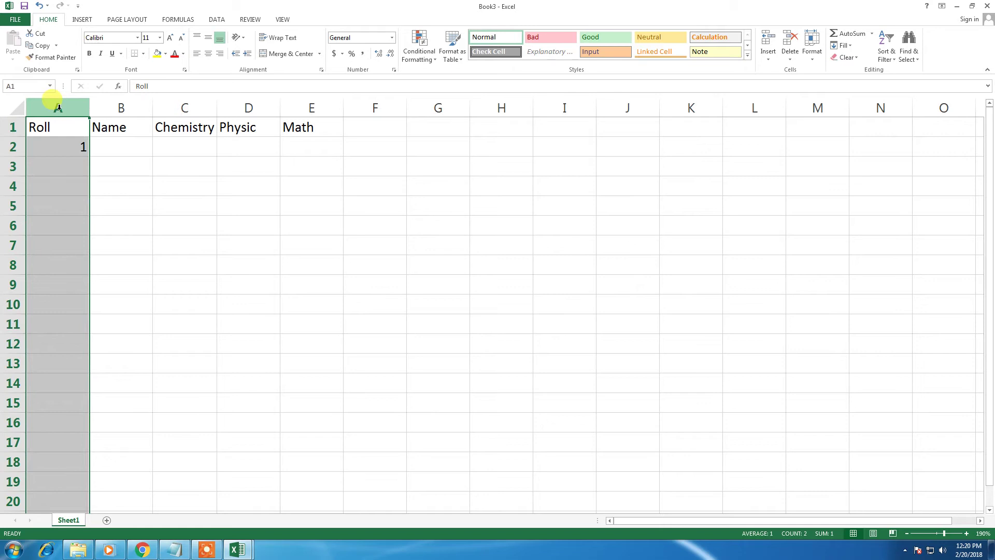
left_click(60, 146)
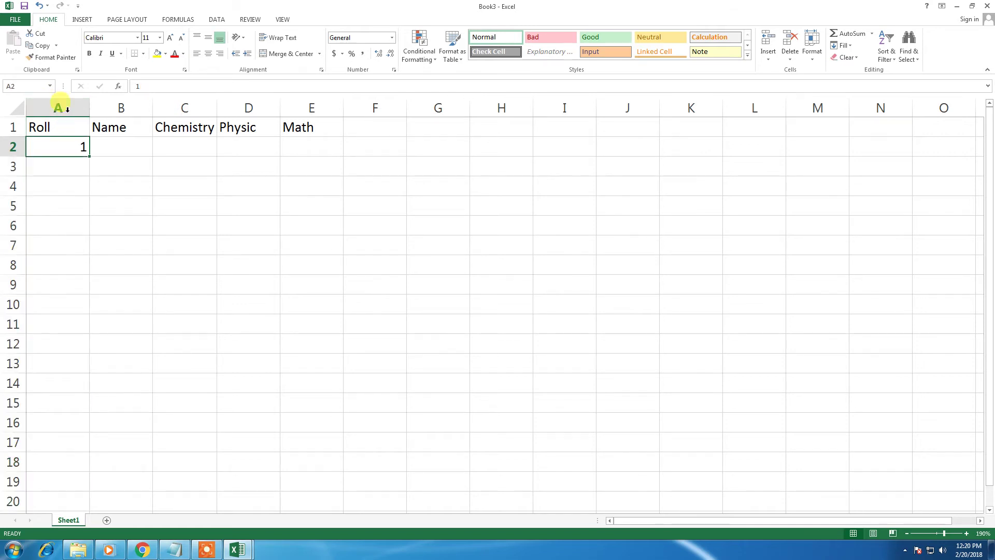
left_click(67, 106)
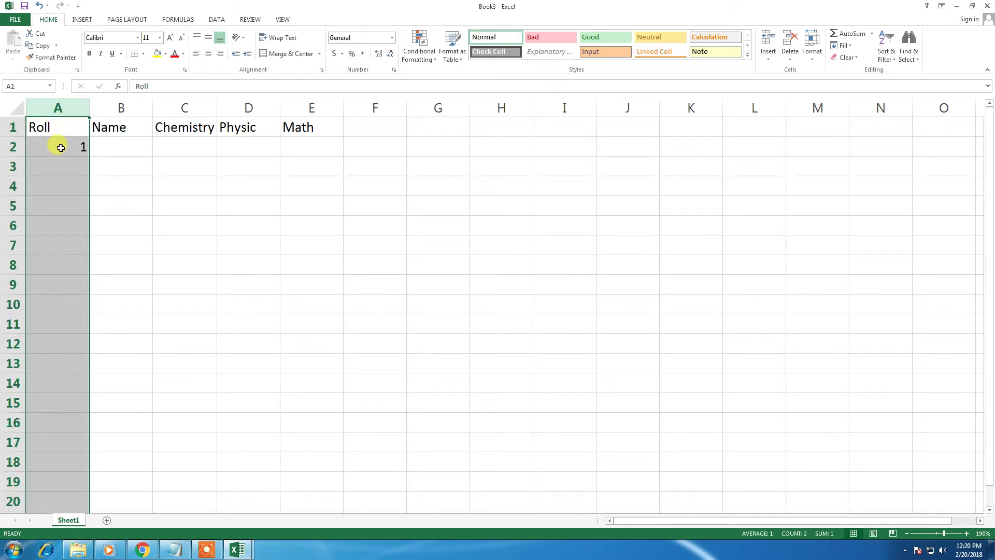
left_click_drag(57, 146, 55, 264)
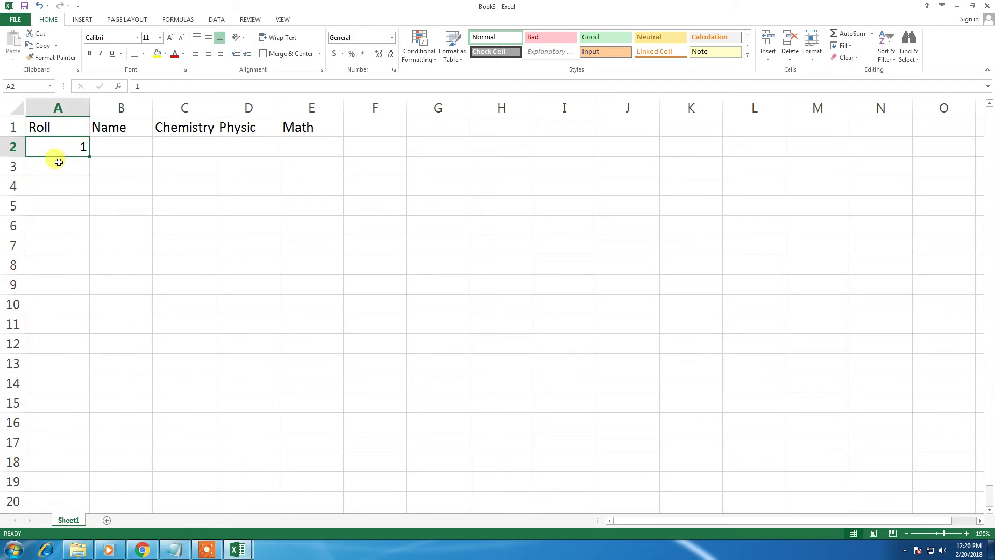
left_click(58, 107)
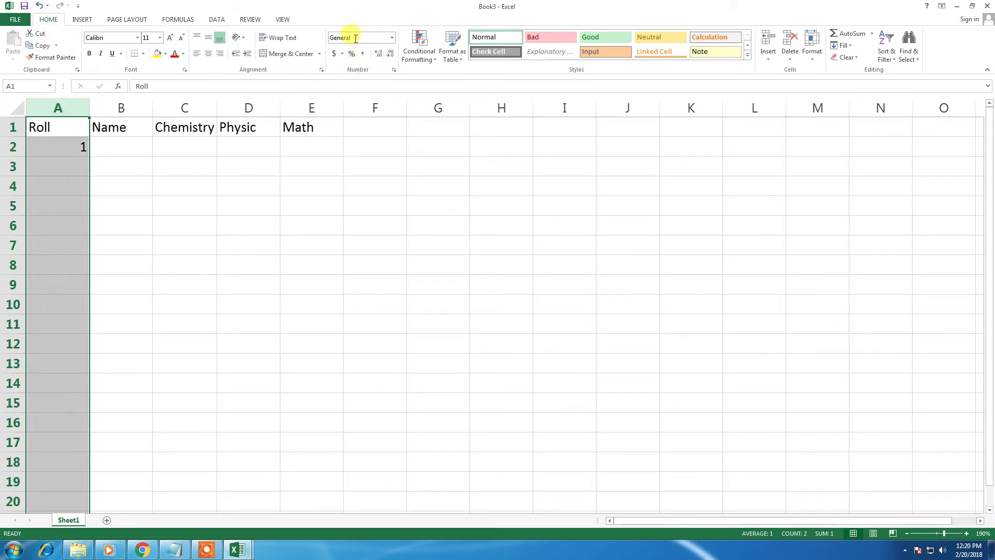
left_click(392, 42)
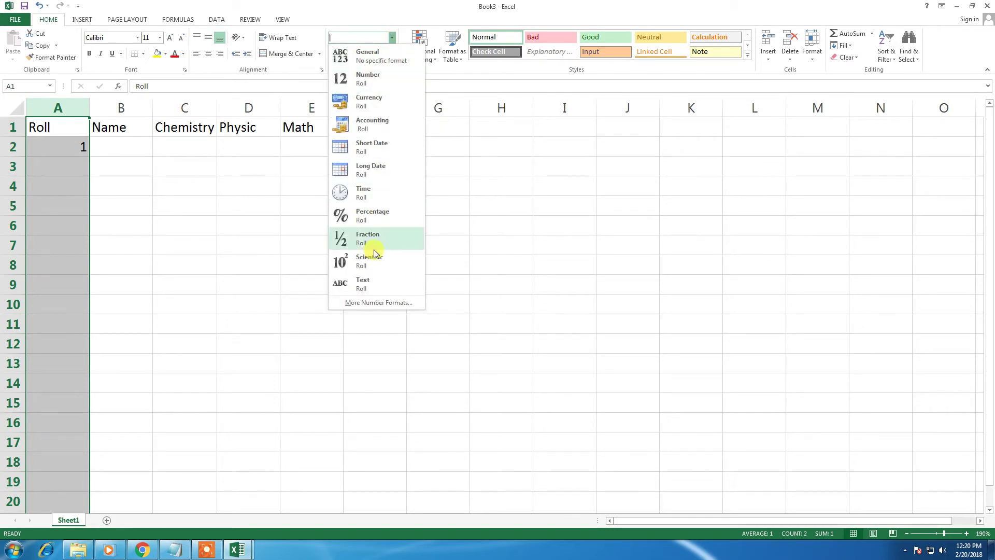
left_click(369, 284)
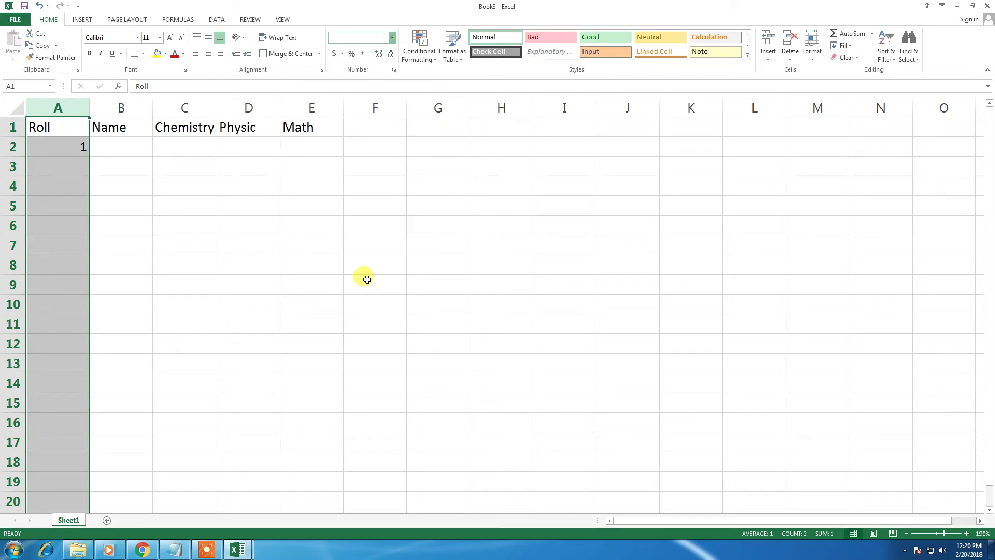
- Re-enter 01 in A2 and type 02 in A3 as text
double_click(46, 140)
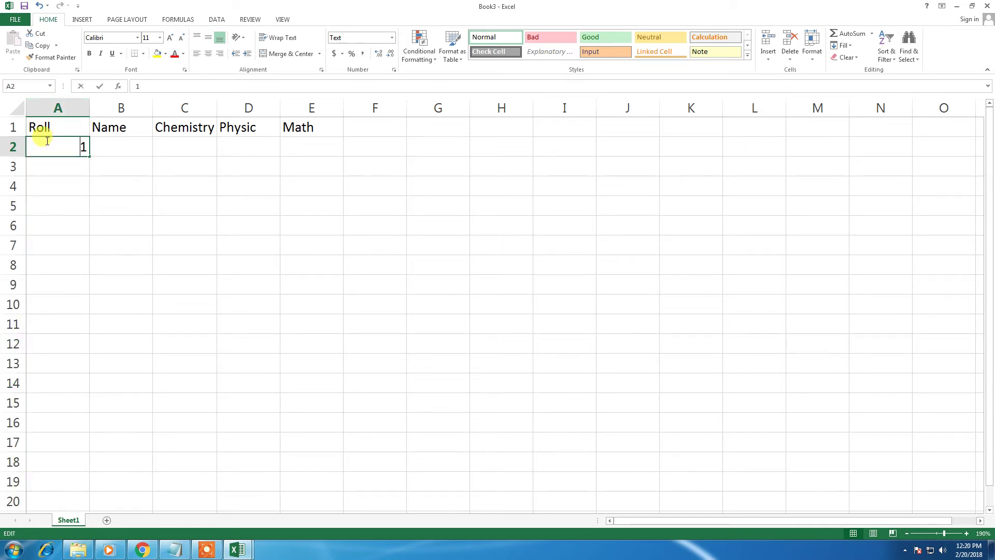
type("0")
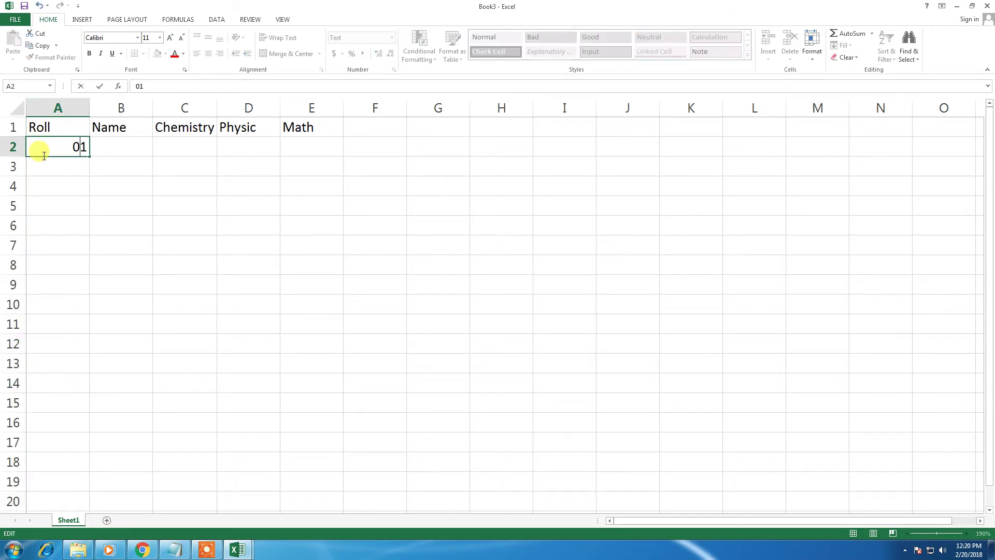
left_click(42, 164)
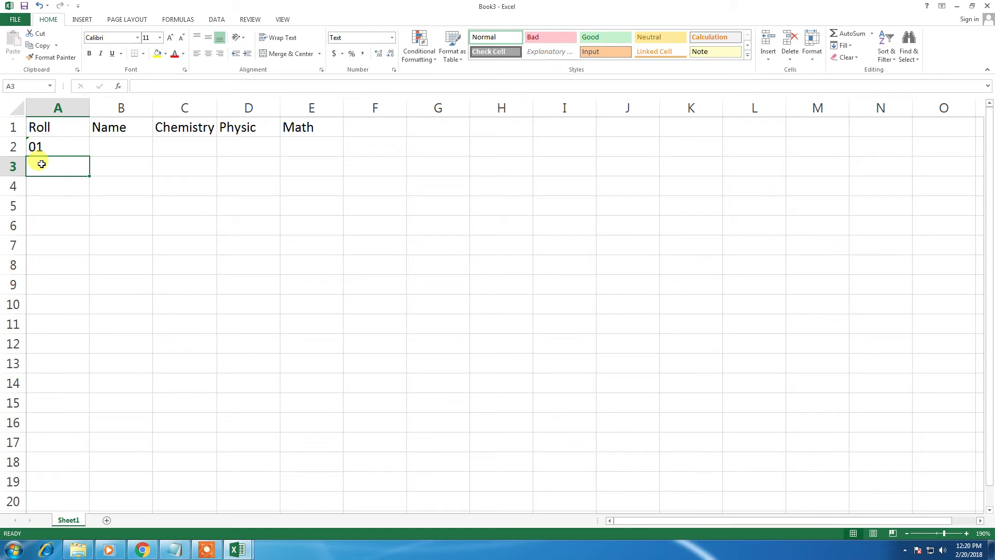
type("02")
key("Return")
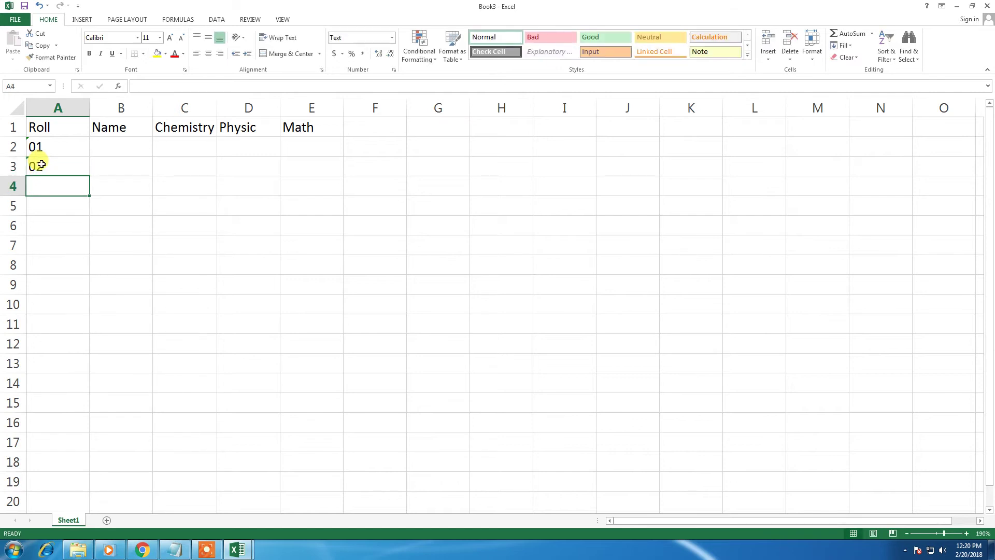
left_click(47, 167)
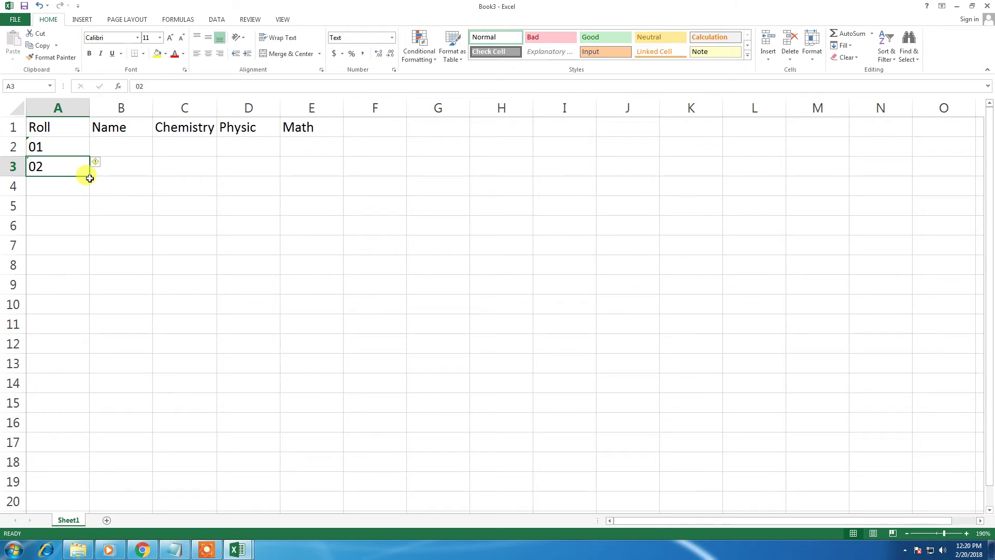
- Fill the roll numbers down column A to 11 in row 12
left_click(92, 181)
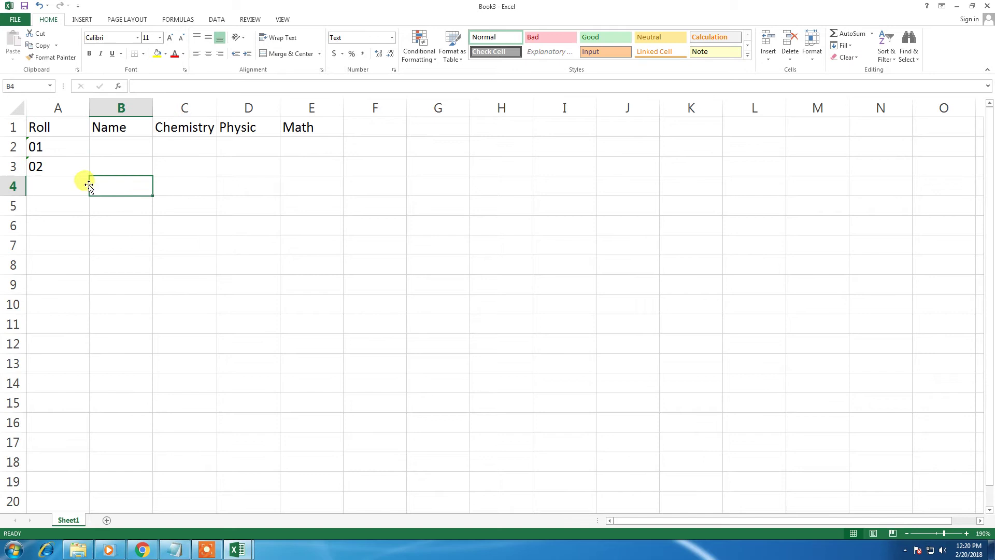
left_click(78, 173)
left_click_drag(88, 178, 66, 295)
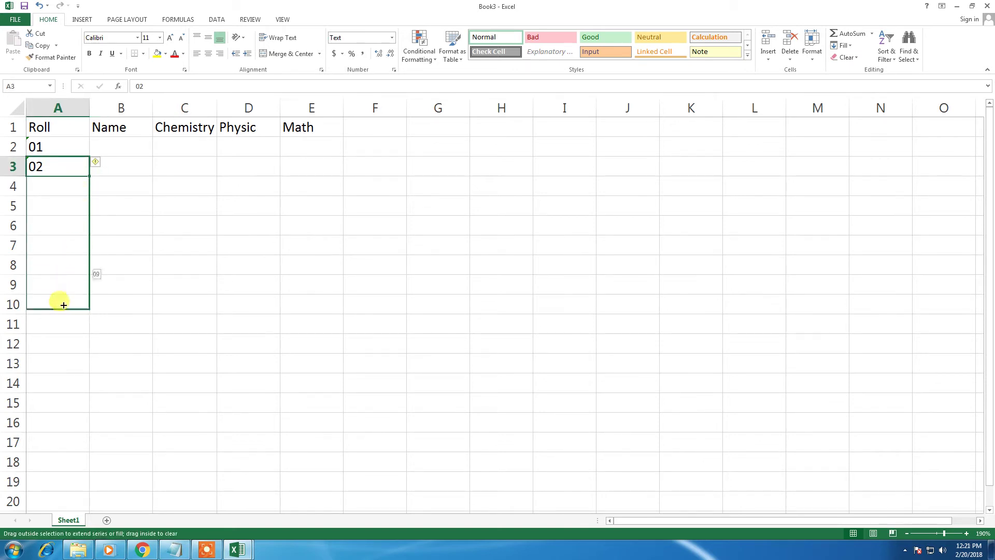
mouse_move(66, 295)
left_mouse_down()
mouse_move(62, 306)
mouse_move(86, 329)
left_mouse_up()
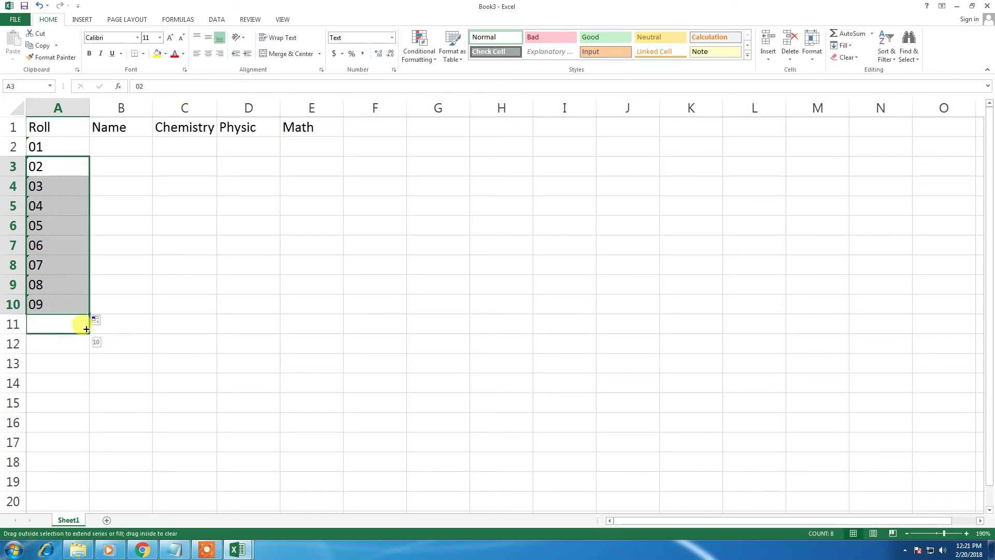
left_click_drag(86, 330, 90, 372)
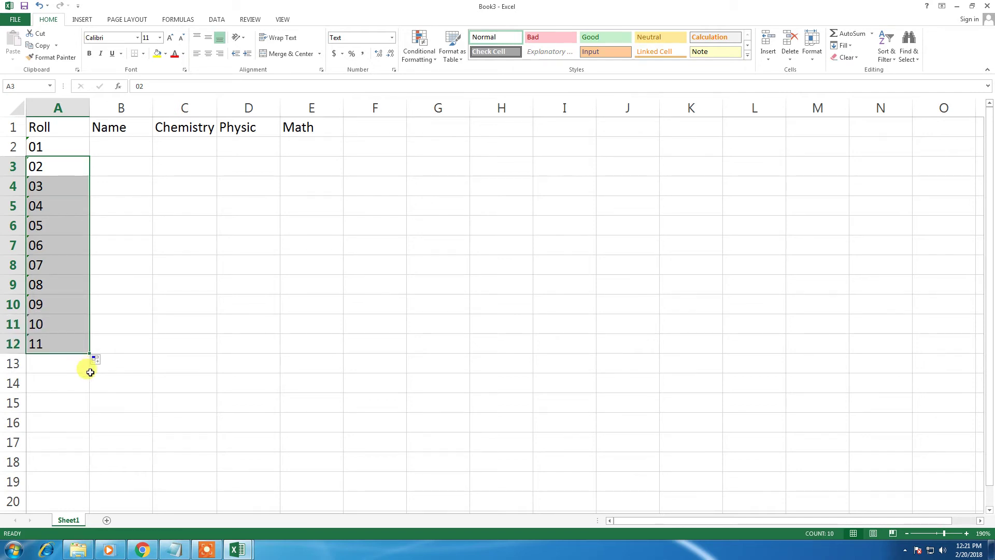
left_click(123, 149)
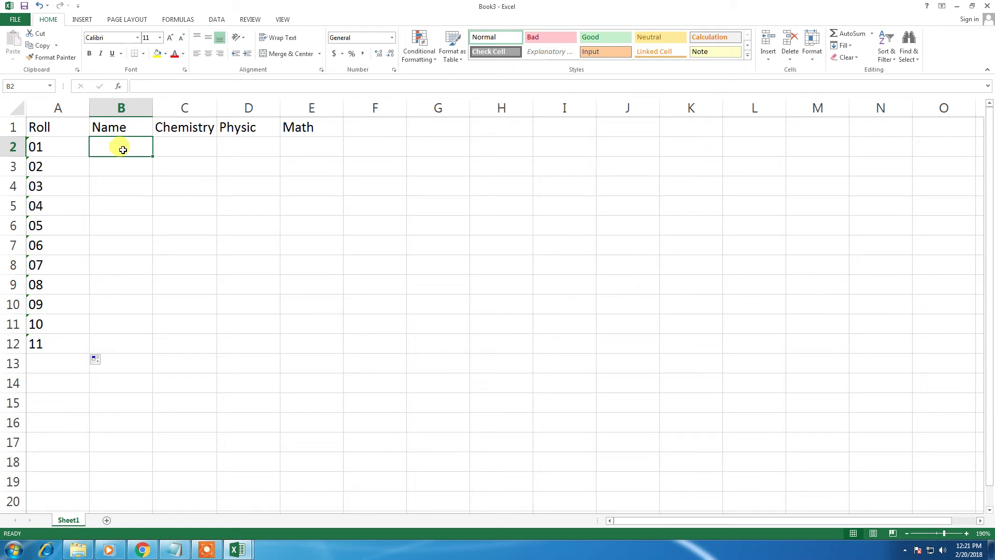
- Insert a blank sheet row above the headings and drag it taller
left_click(16, 128)
right_click(16, 128)
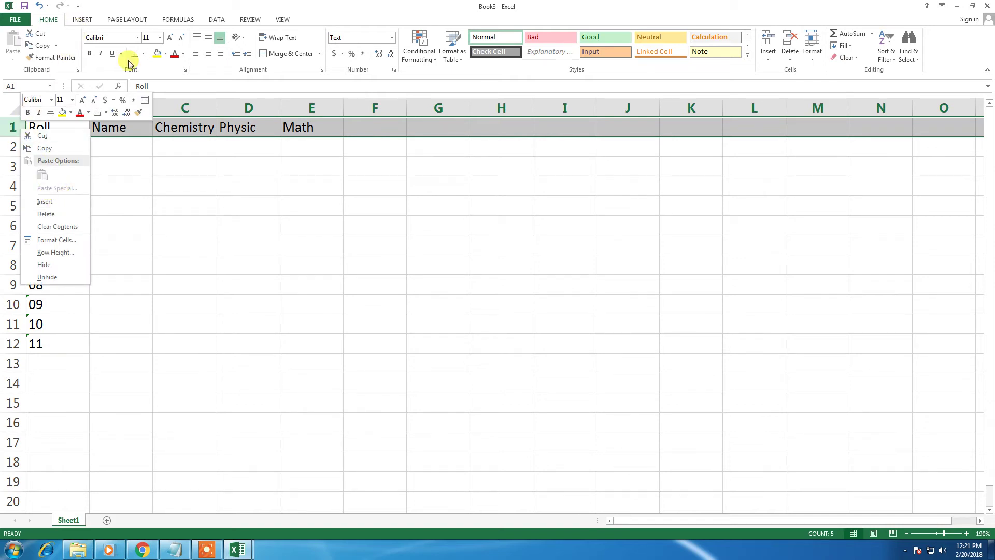
left_click(768, 60)
left_click(769, 60)
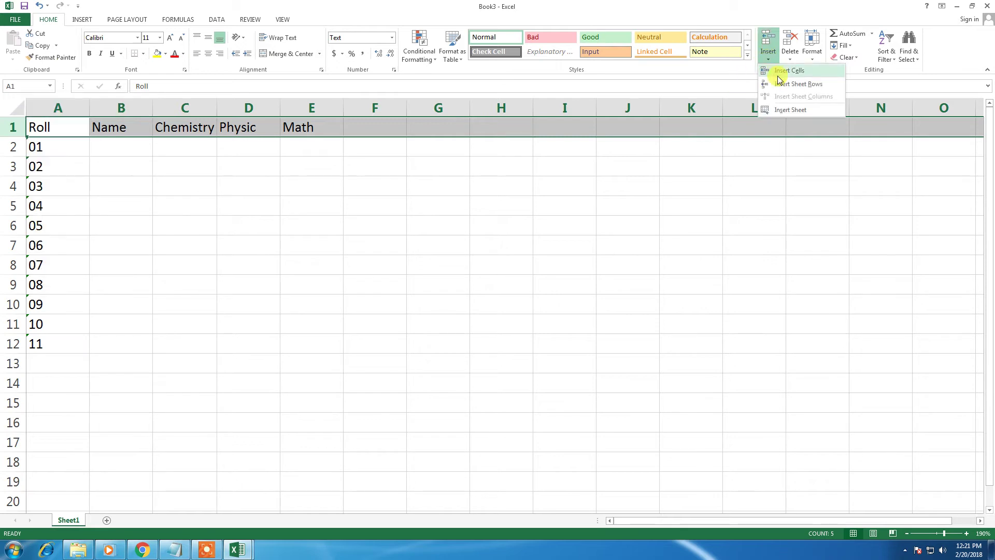
left_click(779, 73)
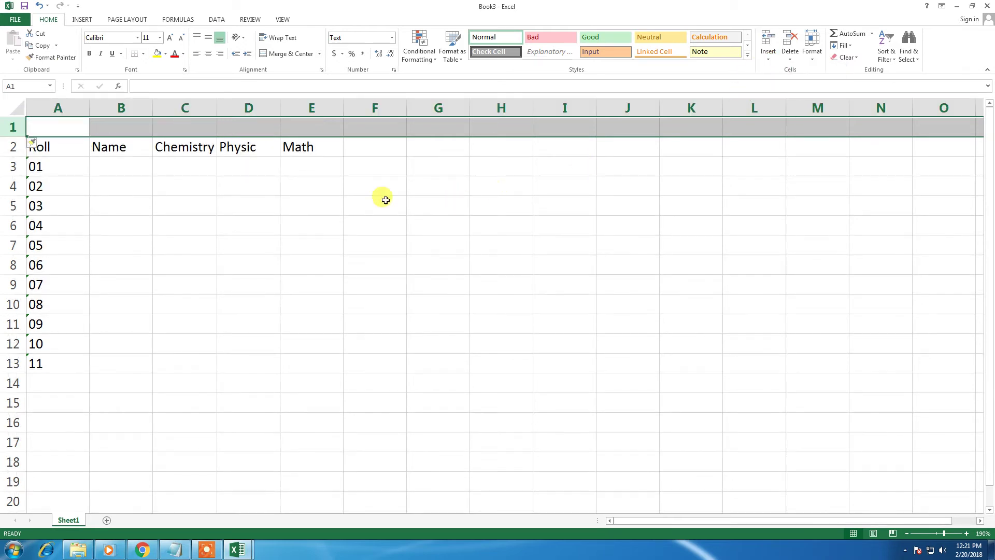
left_click_drag(15, 134, 14, 154)
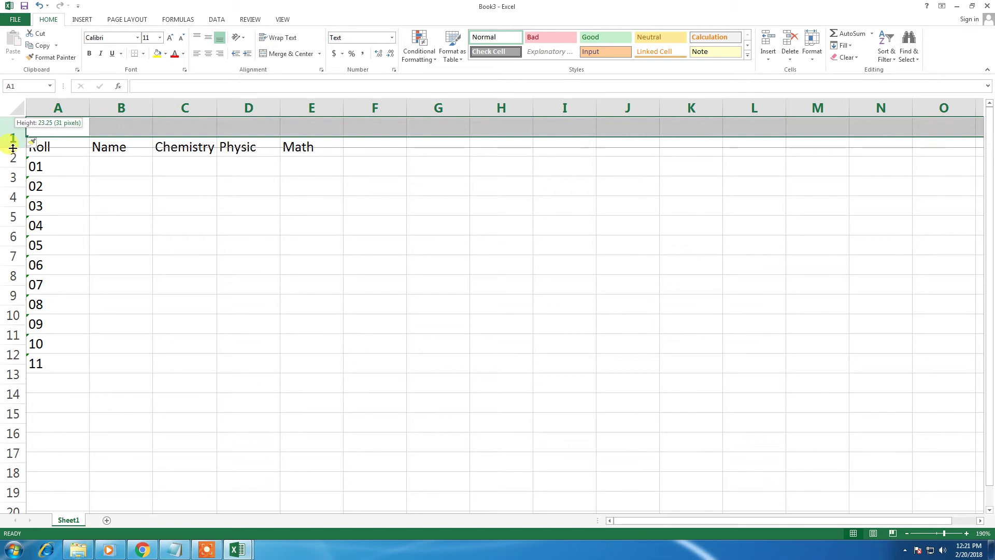
left_click(66, 131)
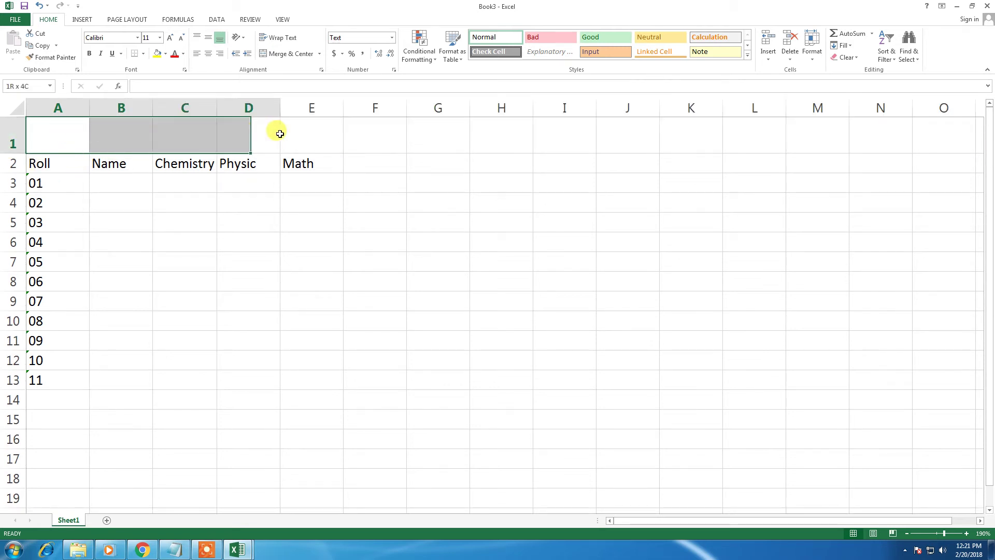
- Merge and center A1:E1 and type the title 'Resul Sheet'
left_click_drag(106, 133, 307, 133)
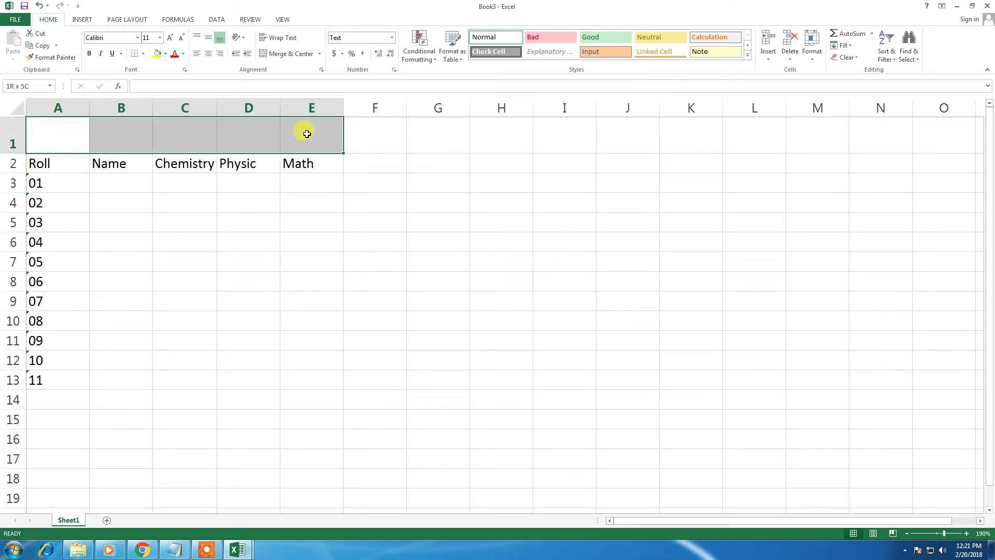
left_click(297, 54)
double_click(199, 131)
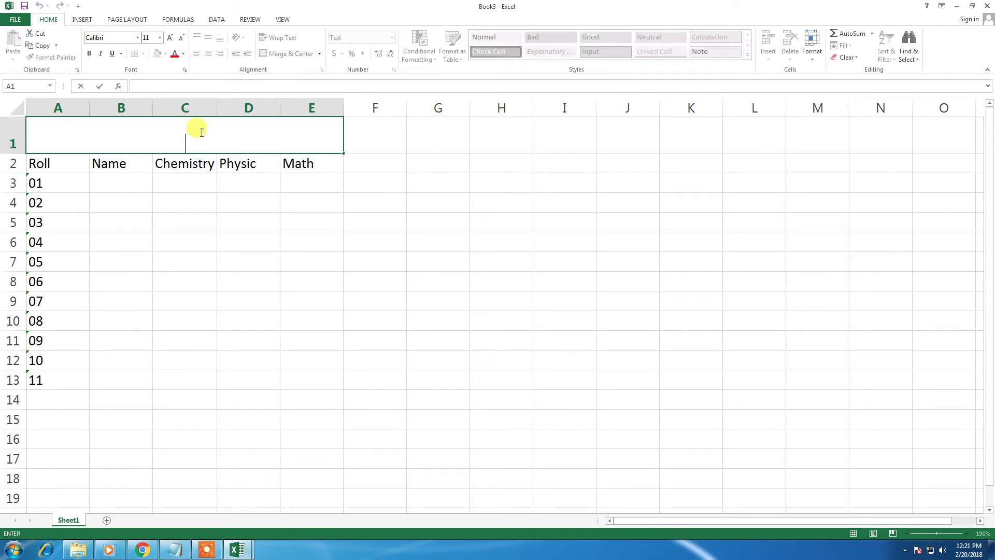
type("E")
key("BackSpace")
type("Resul ")
type("Sheet")
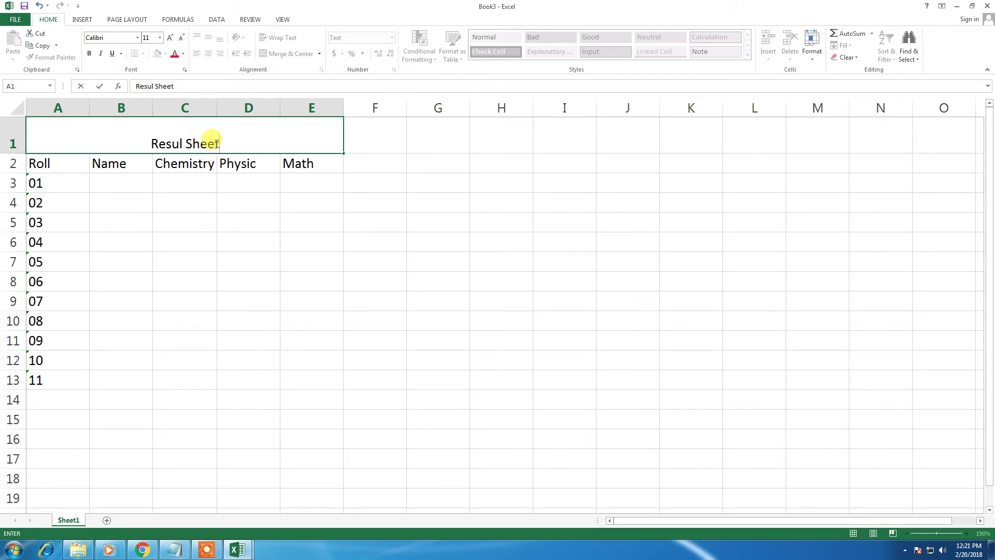
- Make the 'Resul Sheet' title bold at 18-point size
left_click_drag(221, 143, 111, 106)
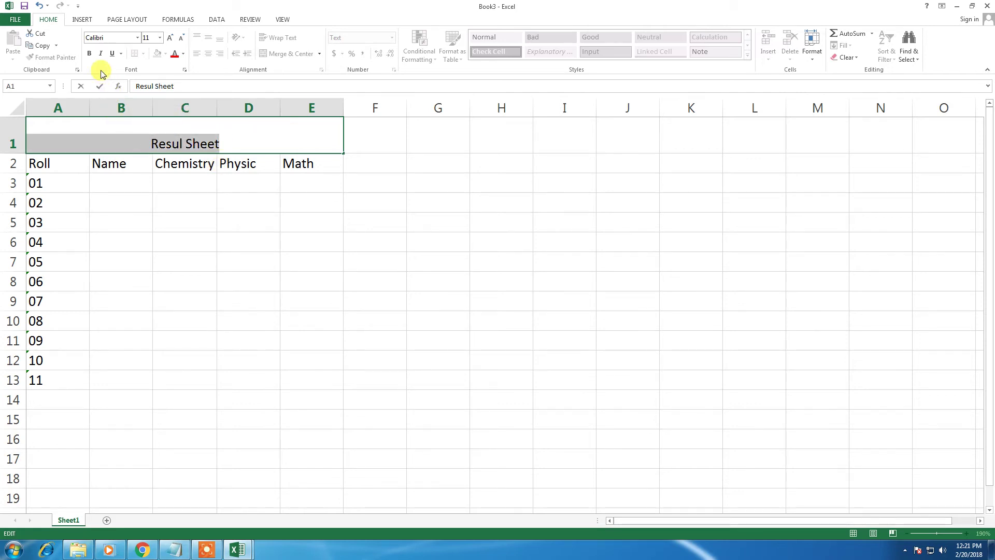
left_click(89, 53)
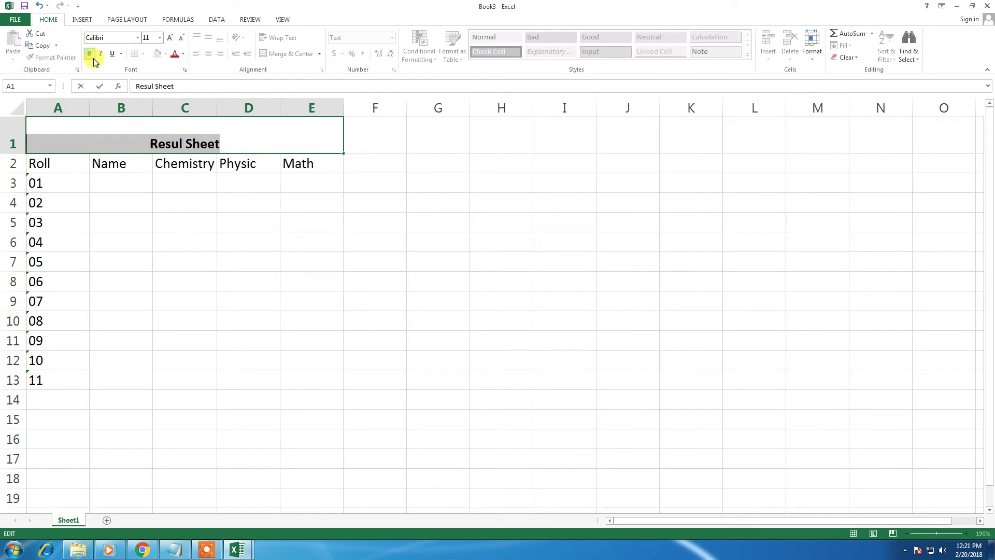
left_click(171, 39)
left_click(171, 39)
left_click(171, 39)
left_click(171, 38)
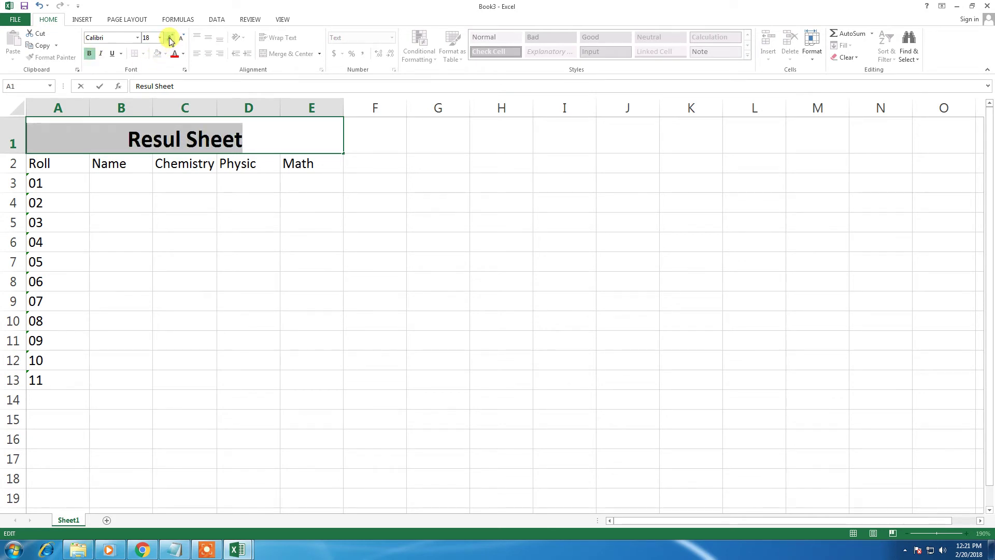
left_click_drag(49, 160, 306, 163)
- Give the header cells A2:E2 a light blue theme fill colour
left_click(176, 55)
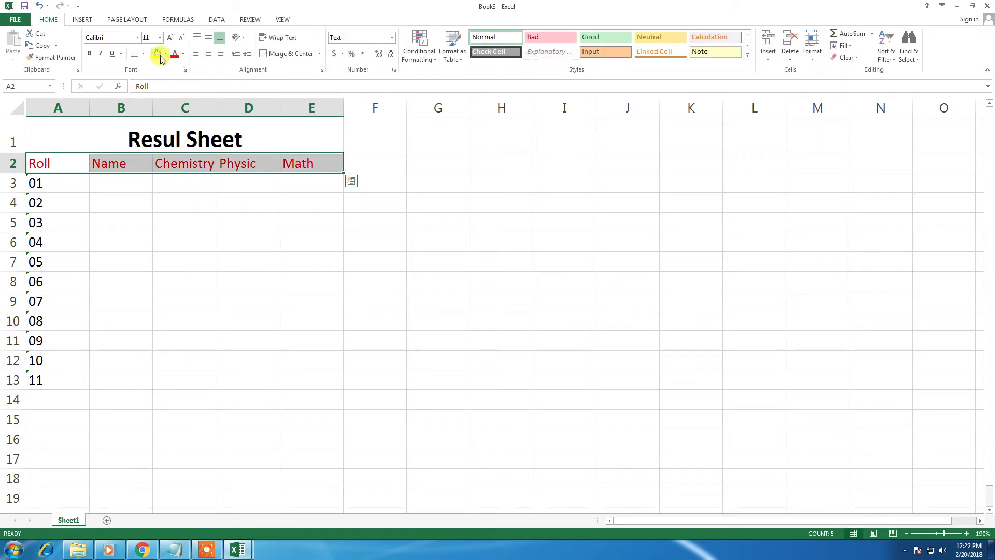
left_click(165, 54)
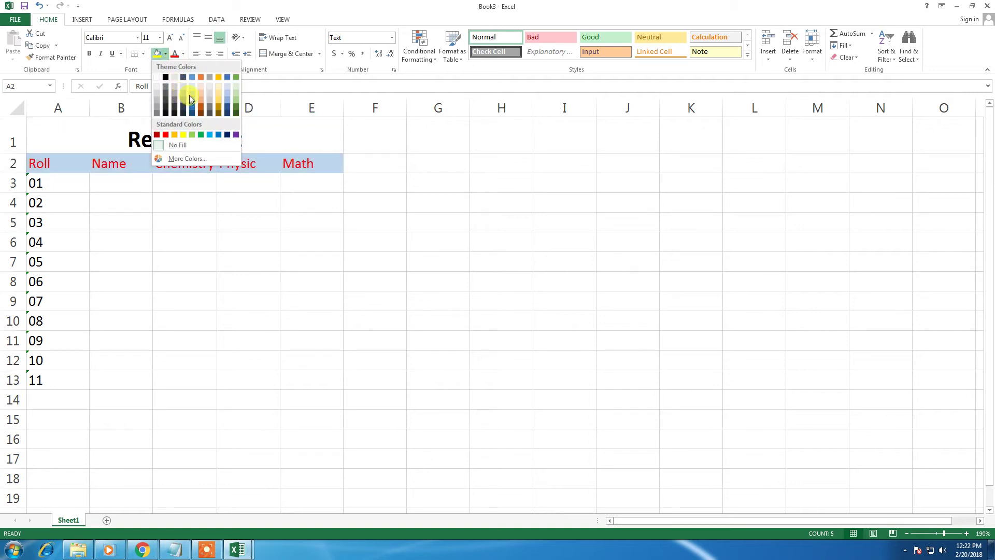
left_click(192, 97)
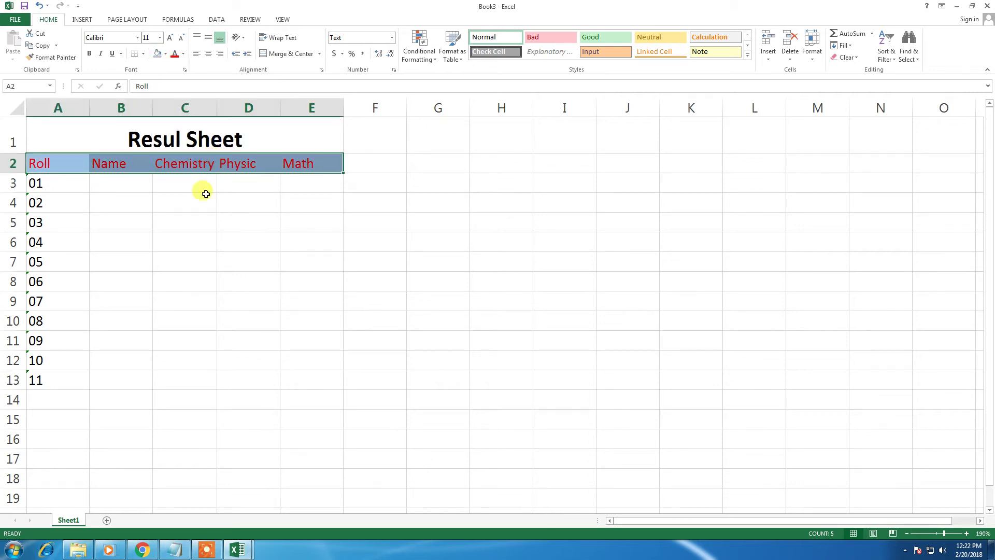
left_click(134, 191)
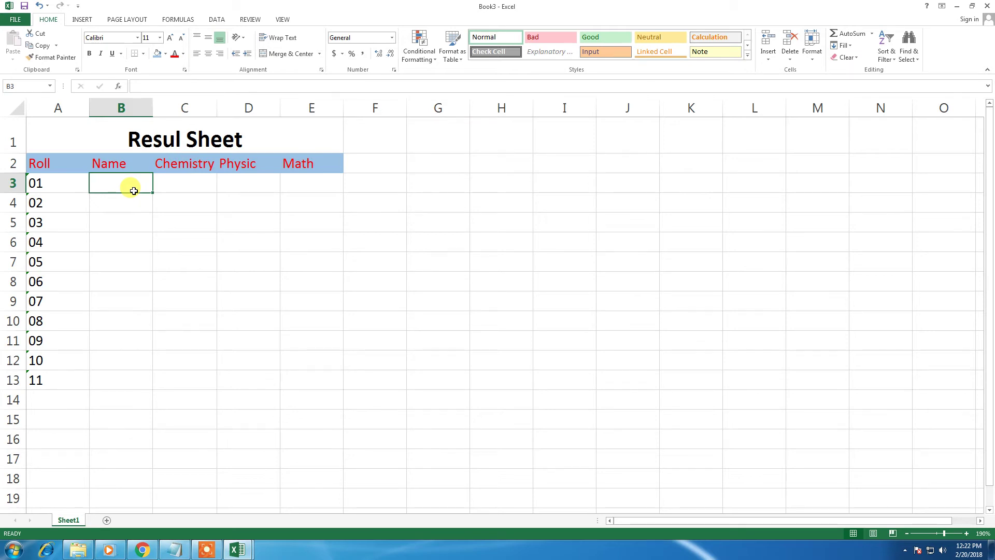
- Enter the first five student names down column B, starting at B3
type("Reaz")
key("Return")
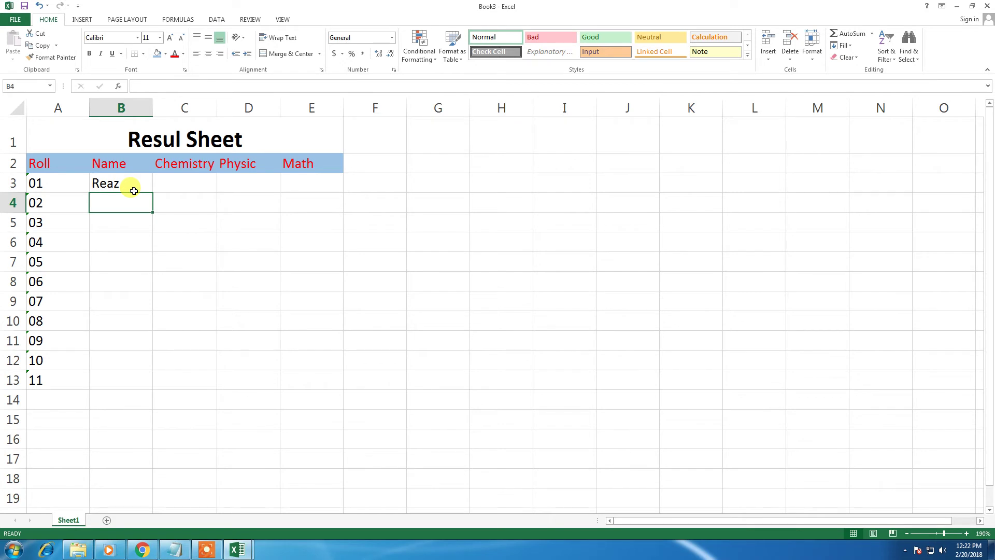
type("Ovi")
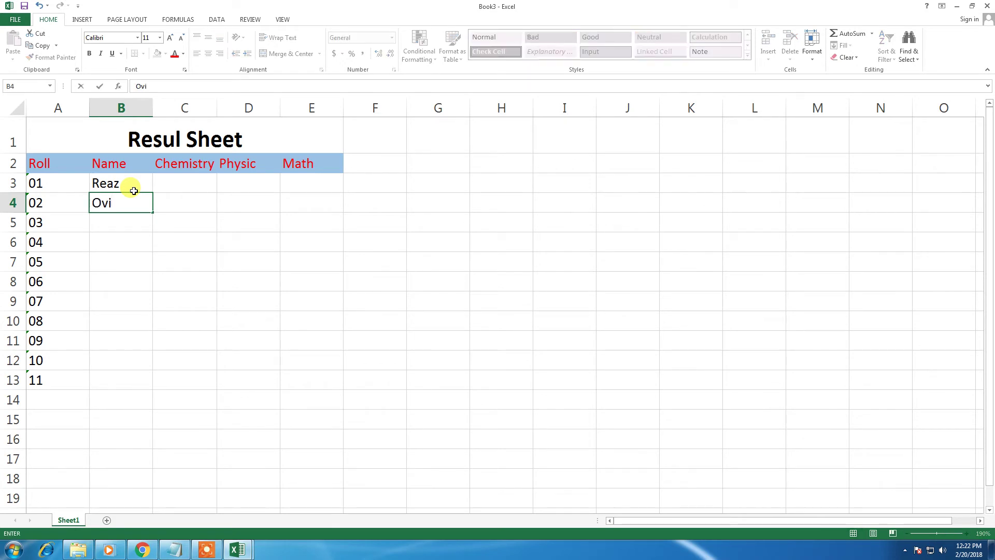
key("Return")
type("Mohona")
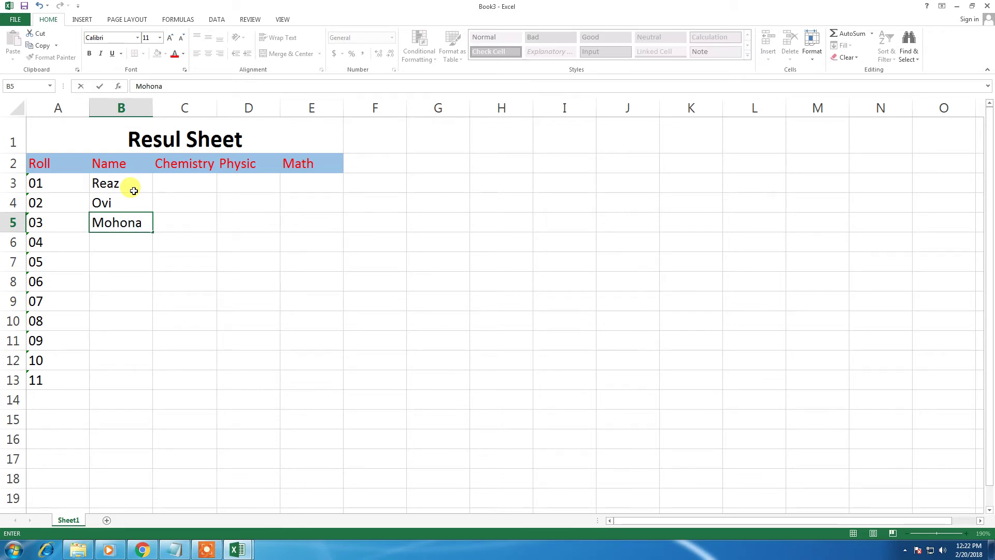
key("Return")
type("R")
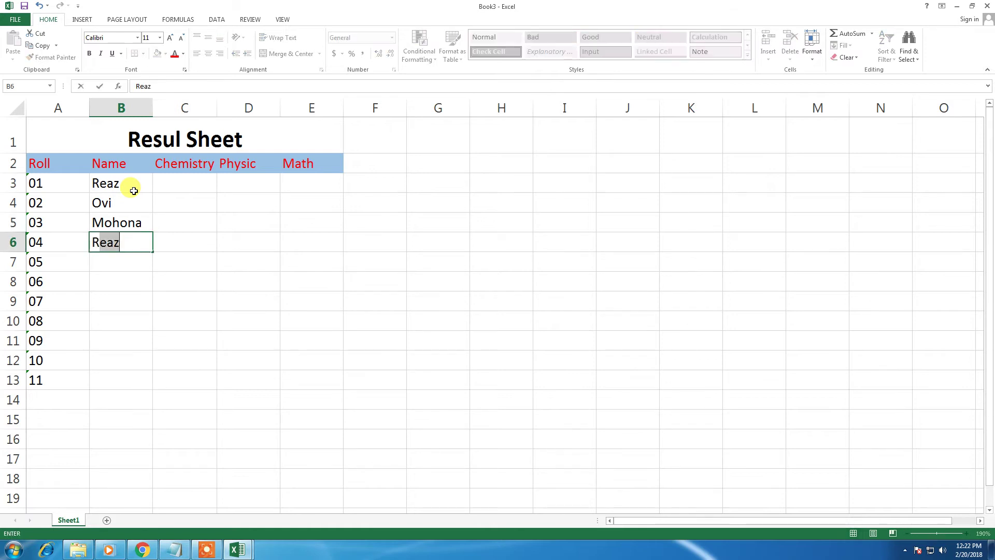
type("oja")
key("Return")
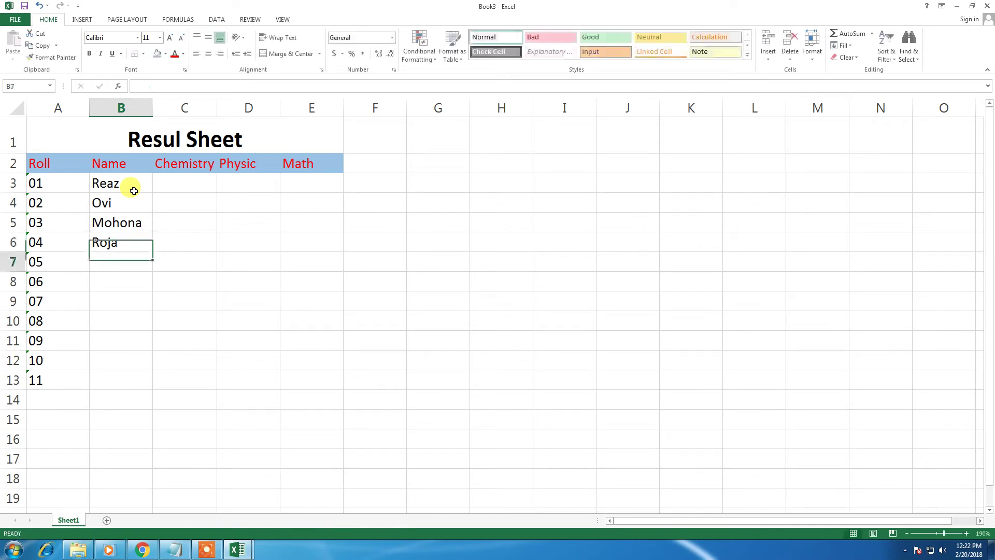
type("Rosni")
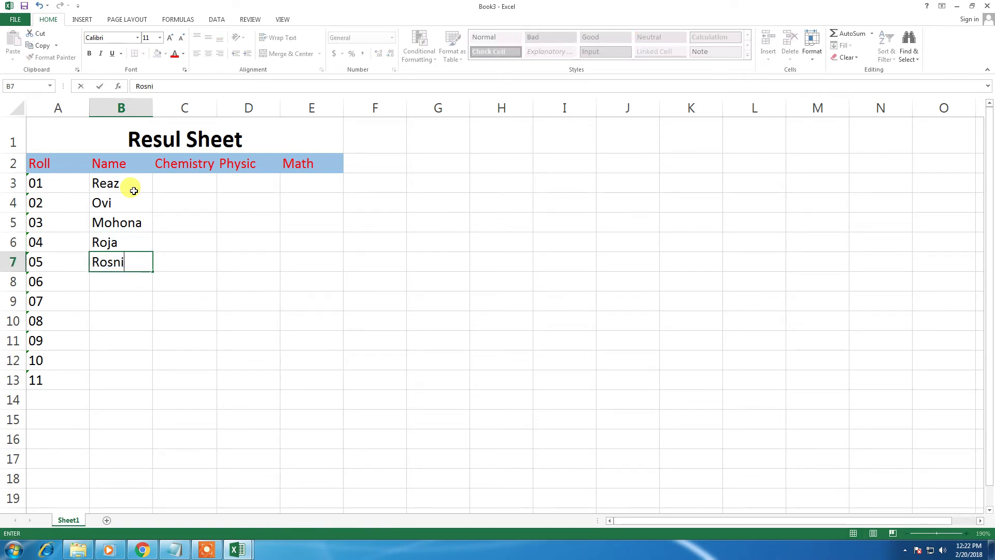
key("Return")
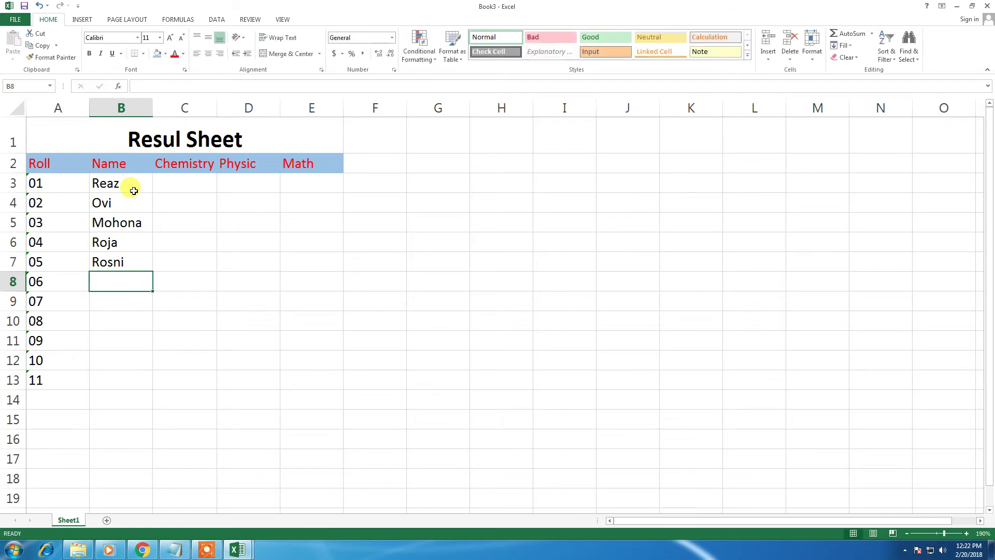
- Enter the remaining six student names down column B from B8
type("Ro")
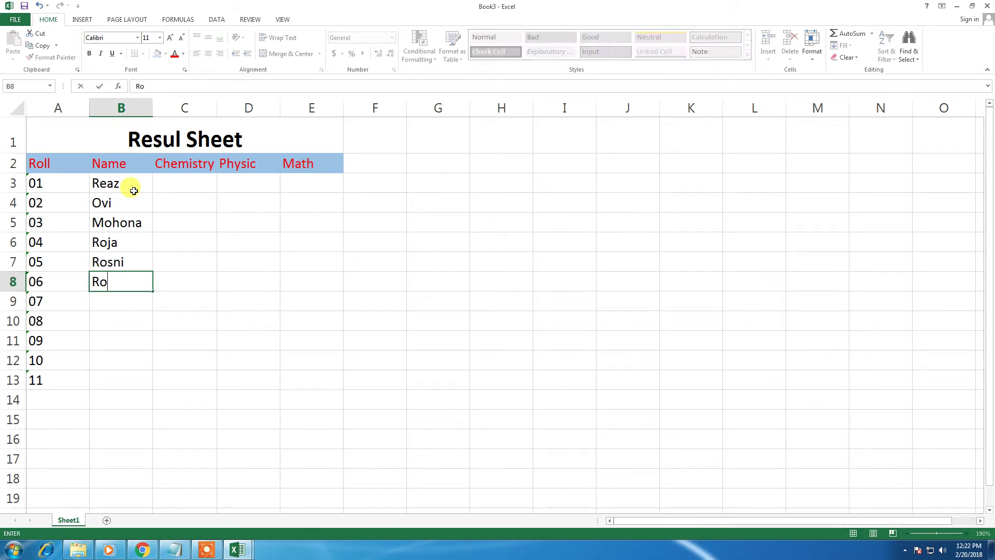
type("bi")
key("Return")
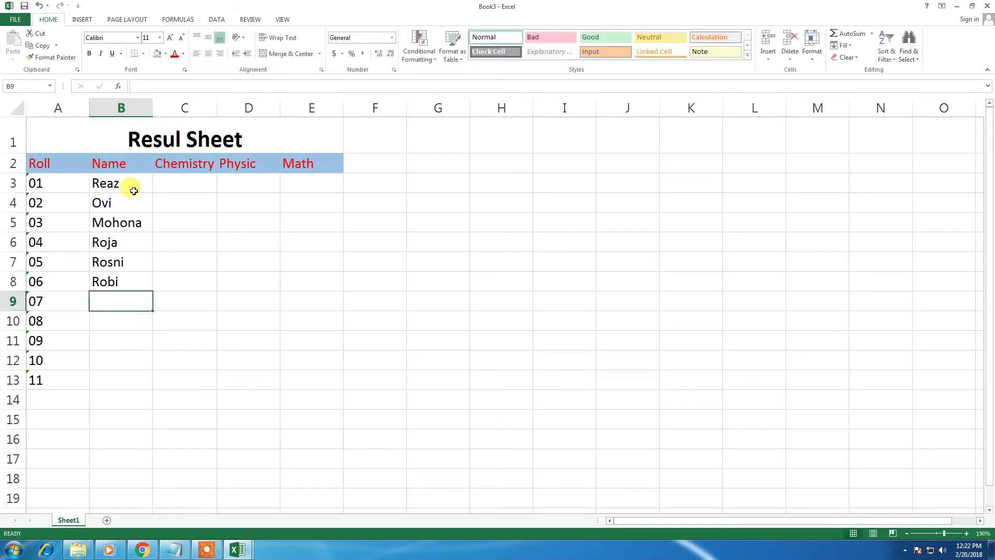
type("Ra")
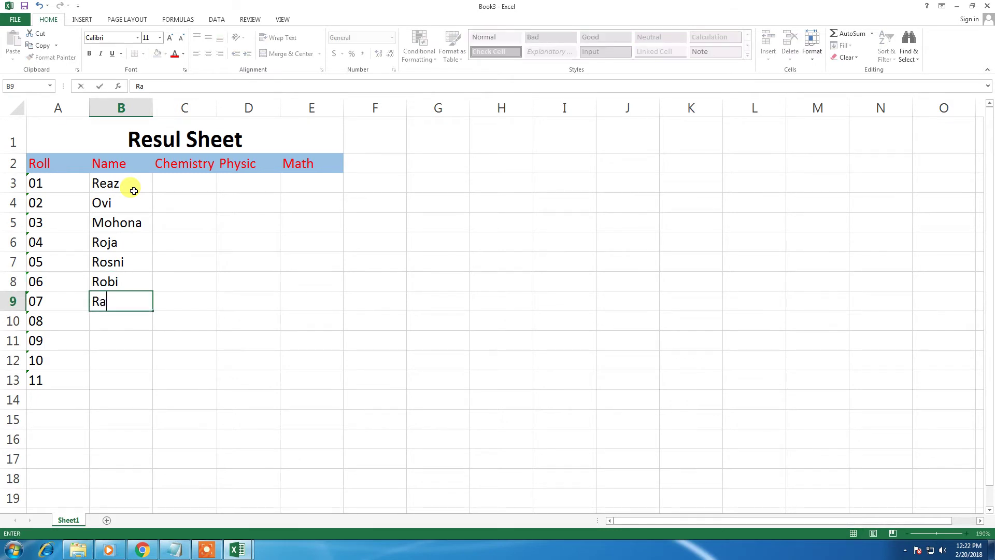
type("ju")
key("Return")
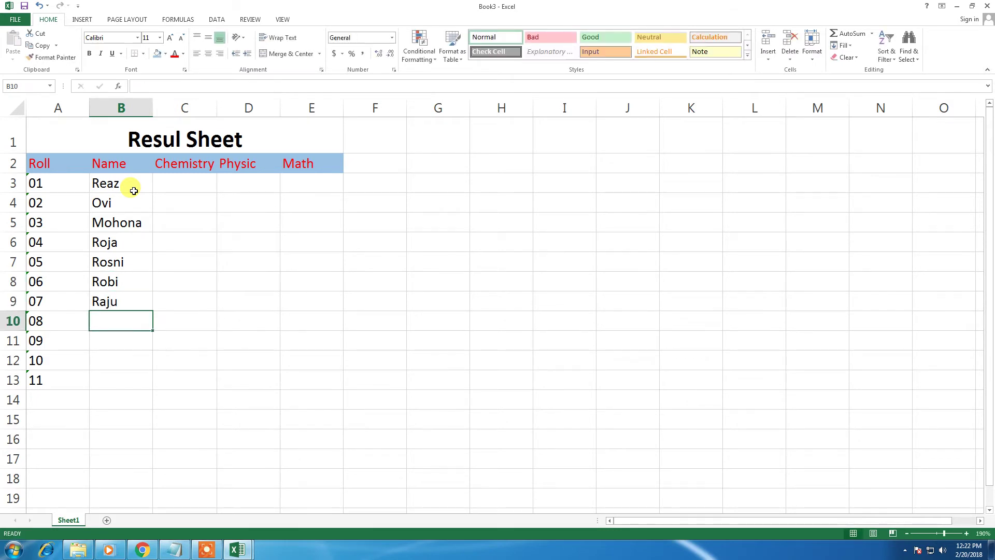
type("Mim")
key("Return")
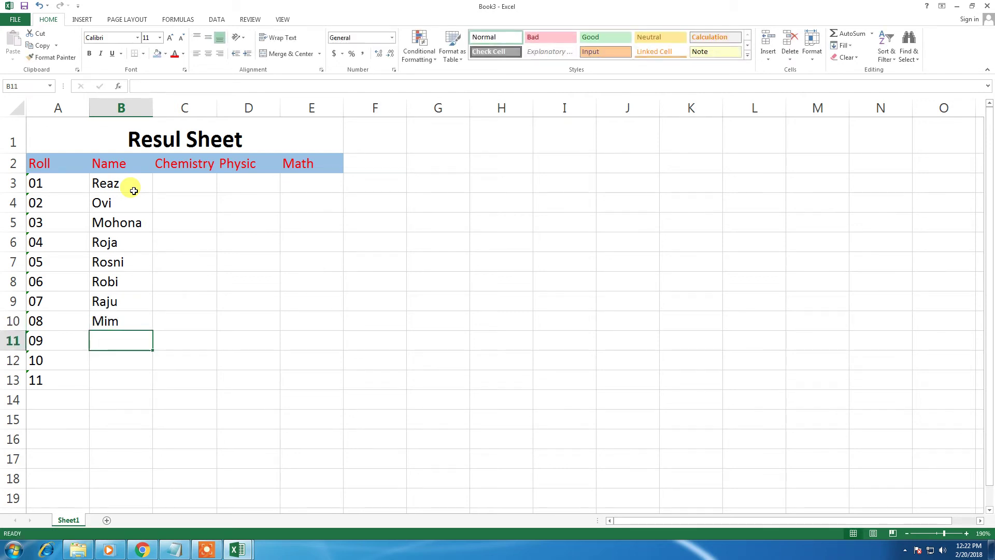
type("Rana")
key("Return")
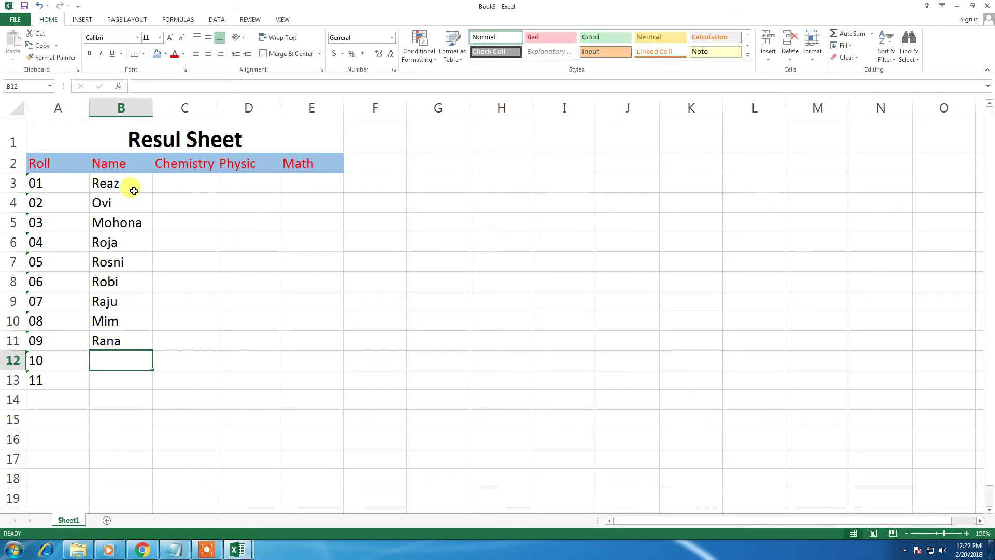
type("Monir")
key("Return")
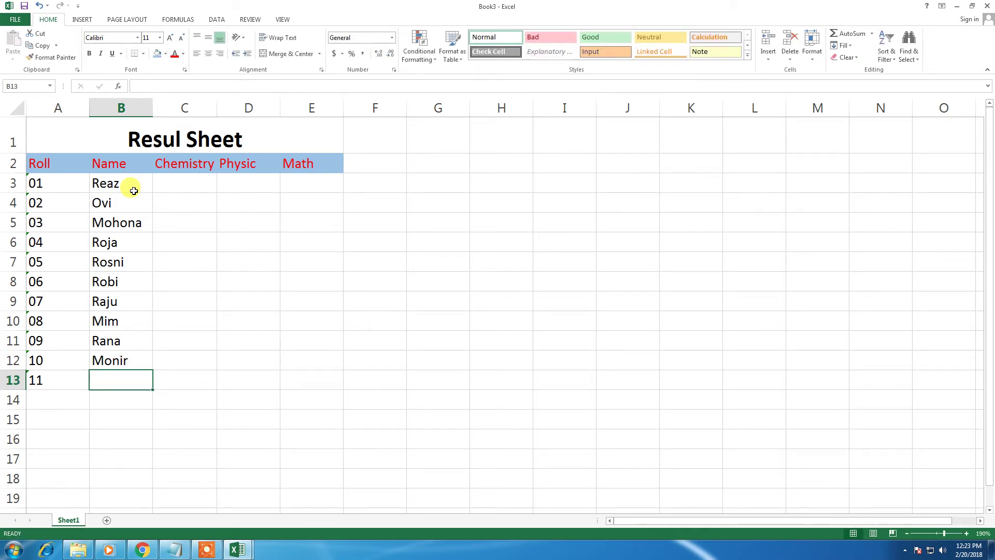
type("Akhi")
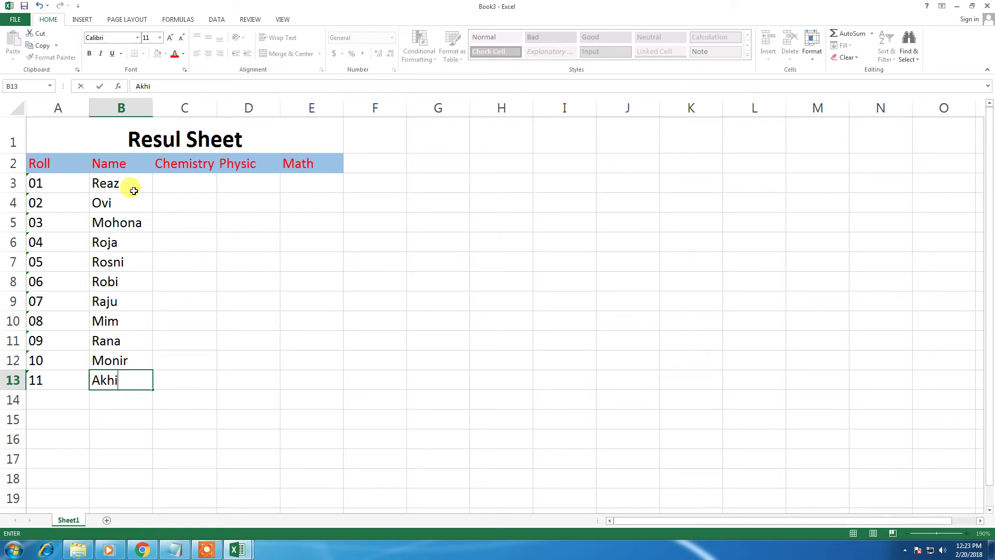
- Enter the Chemistry marks 87, 54, 75, 74, 54, 78, 95, 84, 85, 75, 75 down column C
left_click(176, 184)
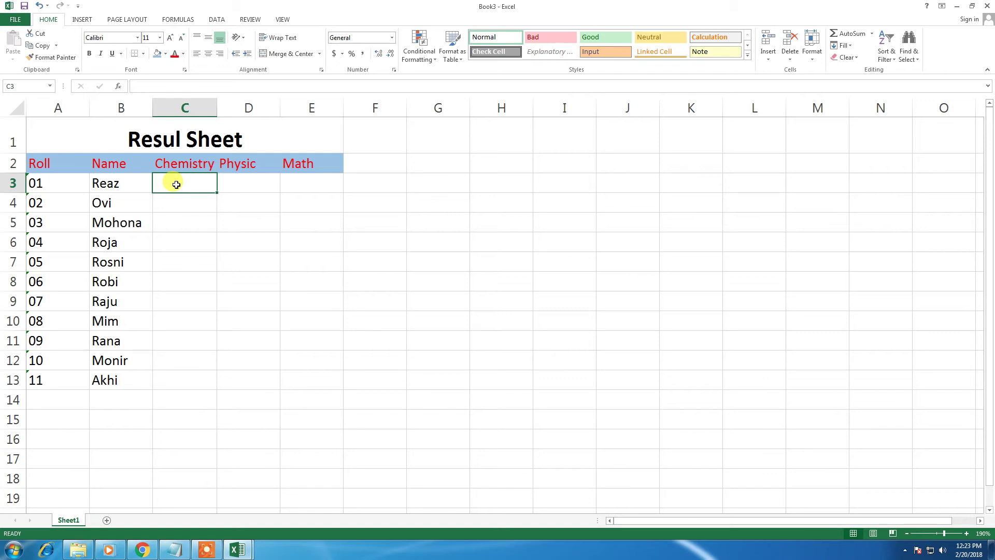
type("87")
key("Return")
type("54")
key("Return")
type("75")
key("Return")
type("74")
key("Return")
type("54")
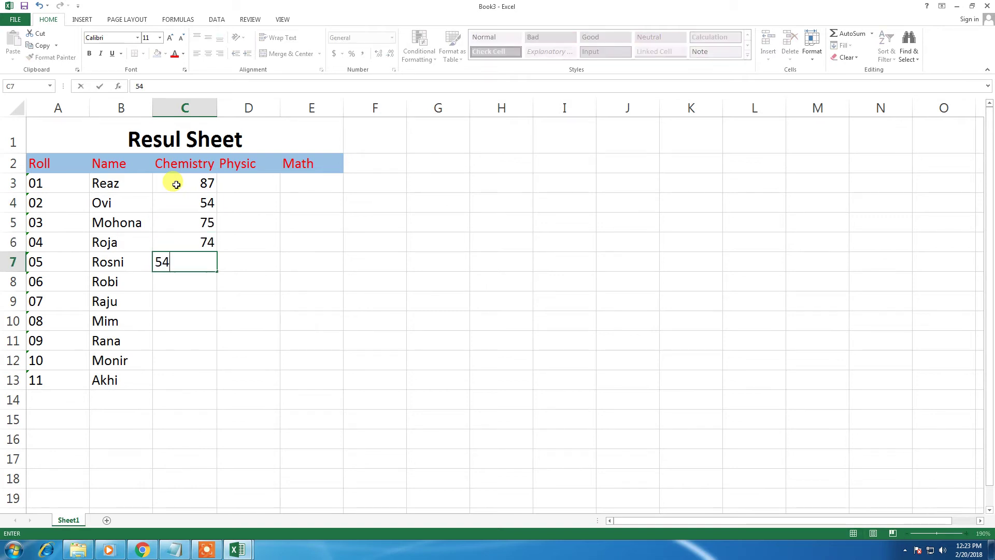
key("Return")
type("78")
key("Return")
type("95")
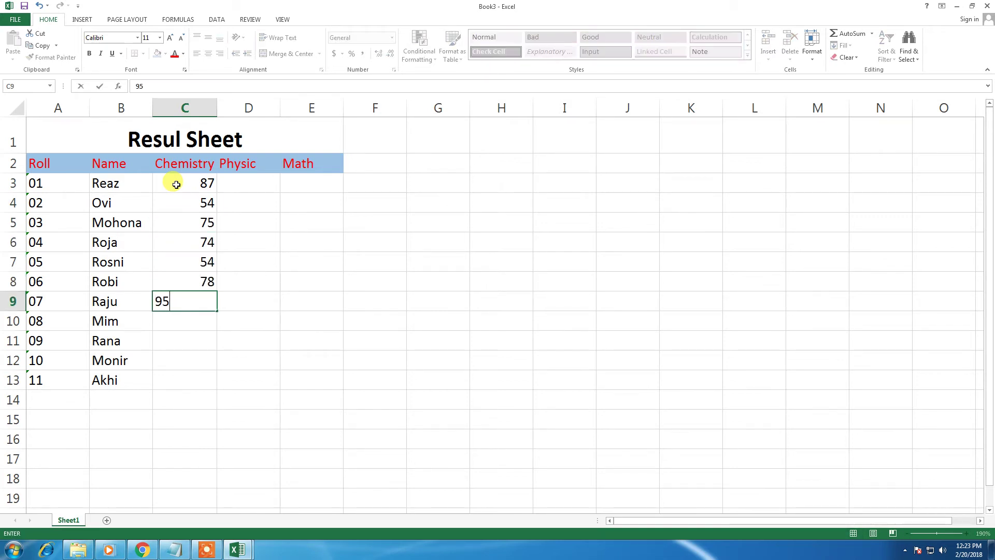
key("Return")
type("84")
key("Return")
type("85")
key("Return")
type("75")
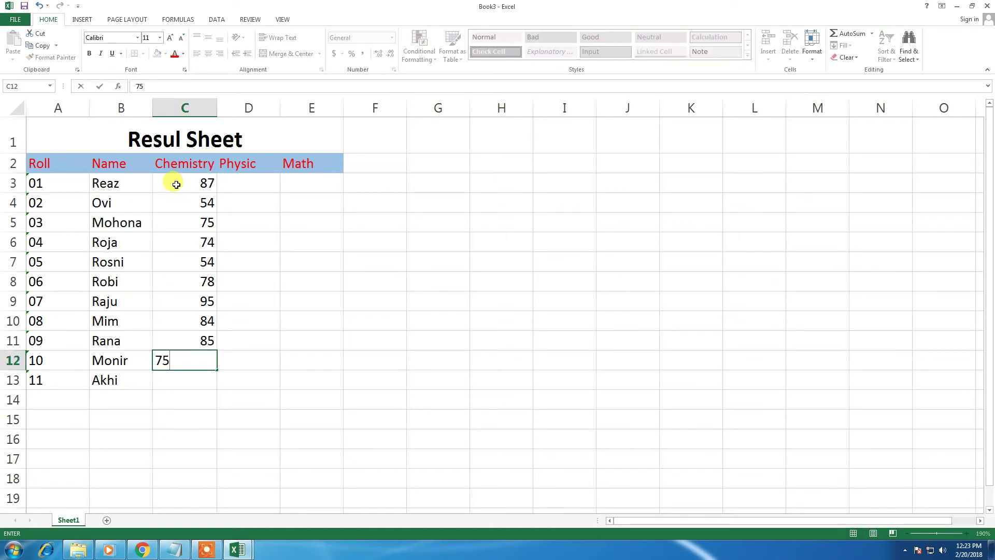
key("Return")
type("75")
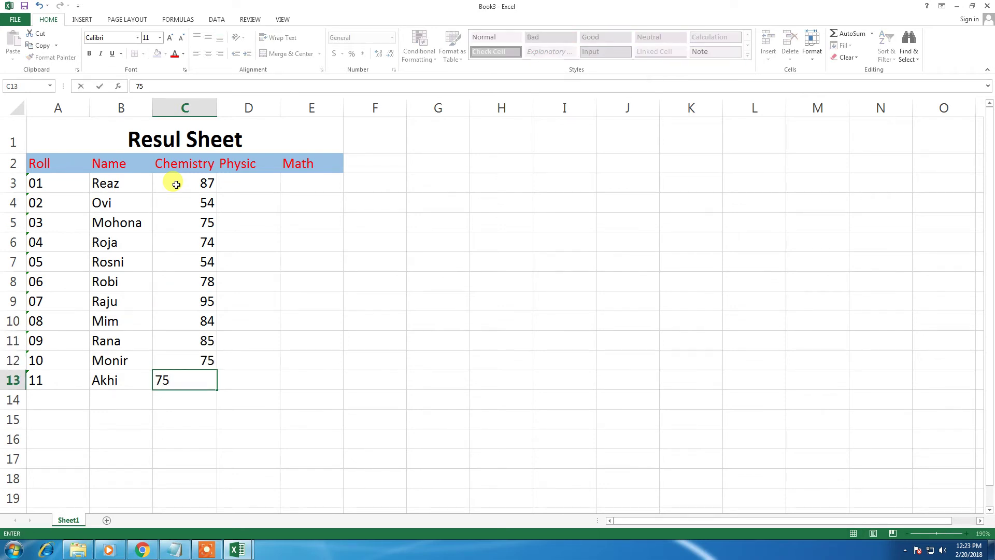
key("Tab")
- Enter the Physic marks 75, 95, 54, 85, 74, 95, 74, 74, 95, 84, 84 down column D
key("Up")
key("Up")
key("Up")
key("Up")
key("Up")
key("Up")
key("Up")
key("Up")
key("Up")
key("Up")
type("7")
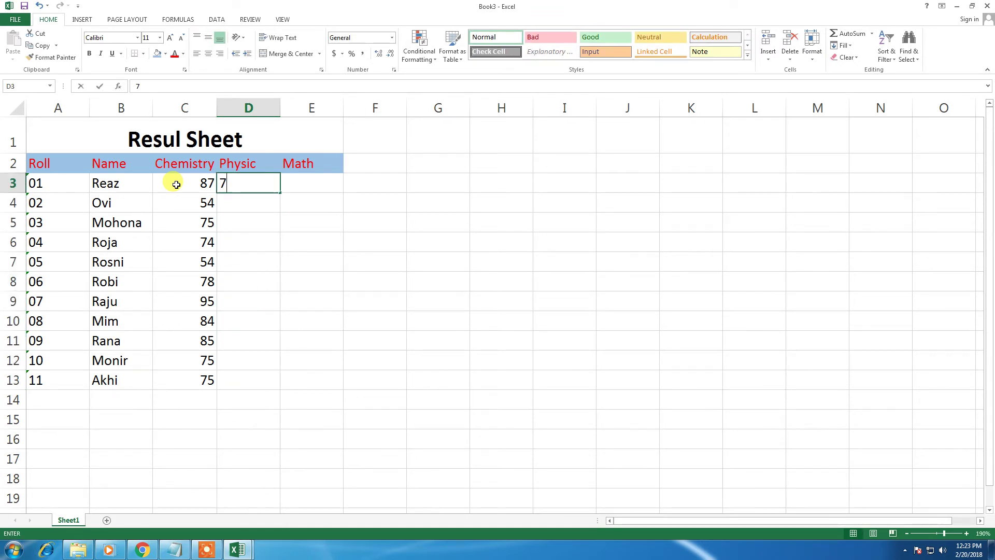
type("5")
key("Return")
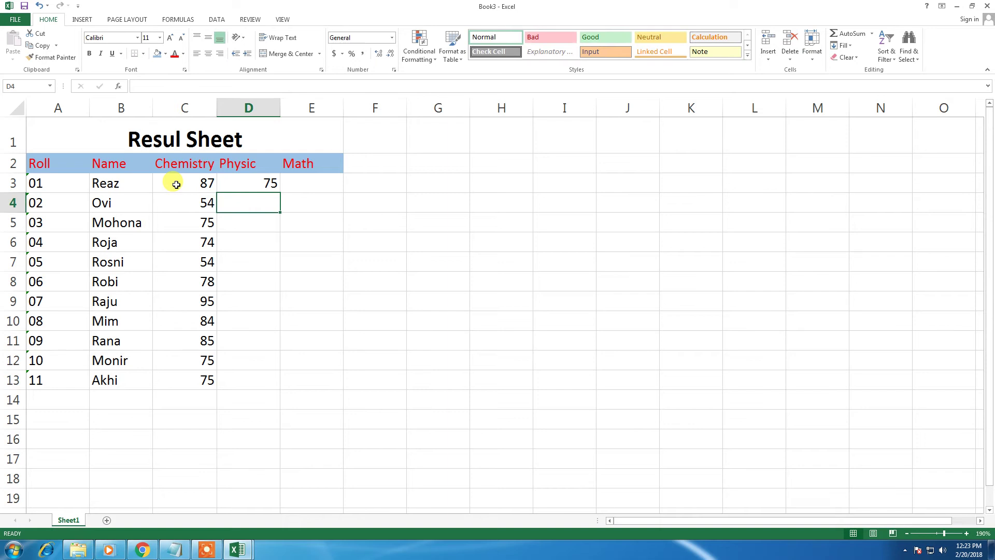
type("95")
key("Return")
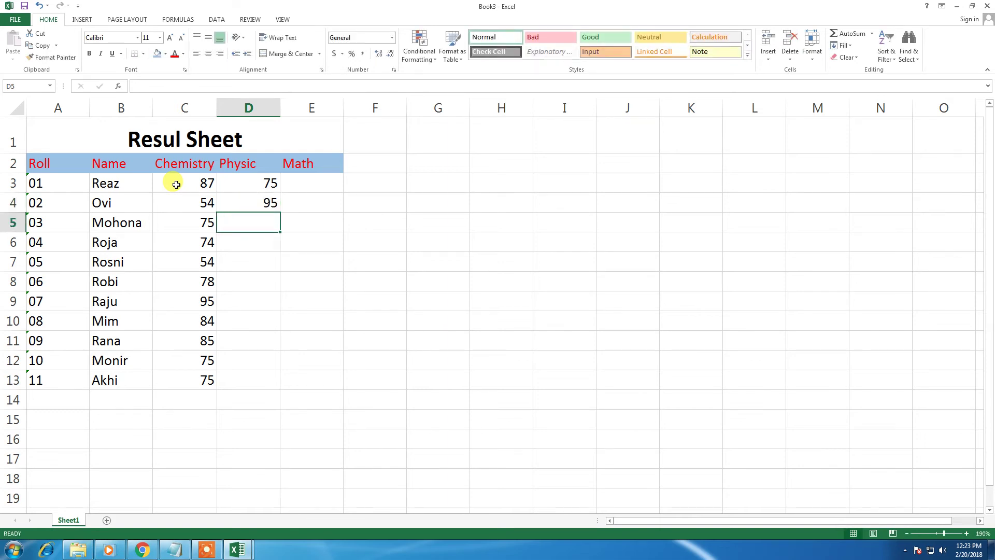
type("54")
key("Return")
type("85")
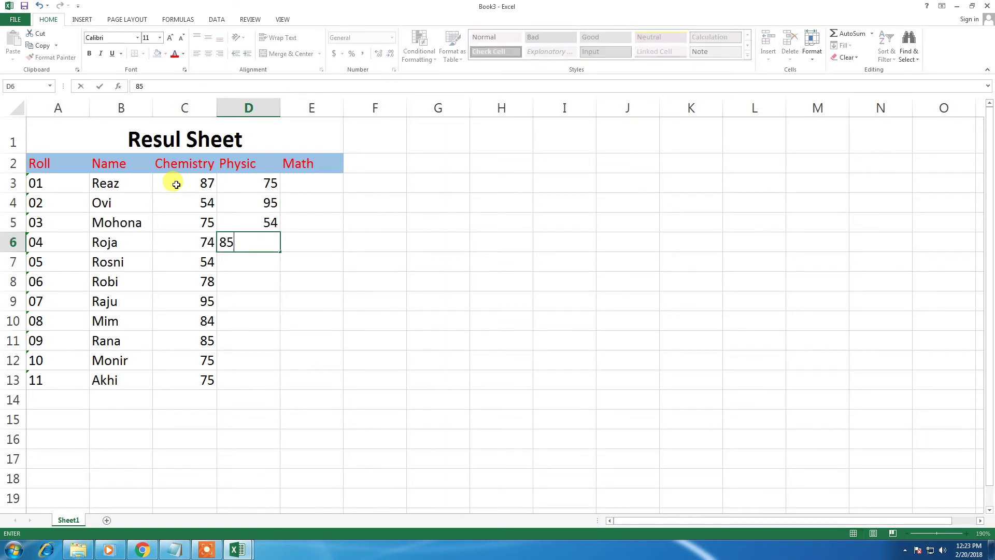
key("Return")
type("74")
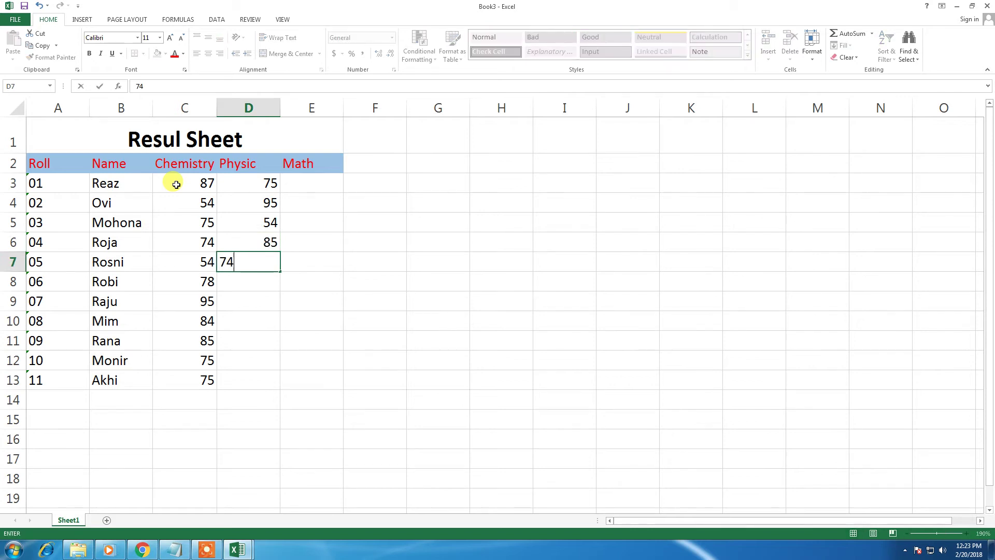
key("Return")
type("95")
key("Return")
type("74")
key("Return")
type("74")
key("Return")
type("95")
key("Return")
type("84")
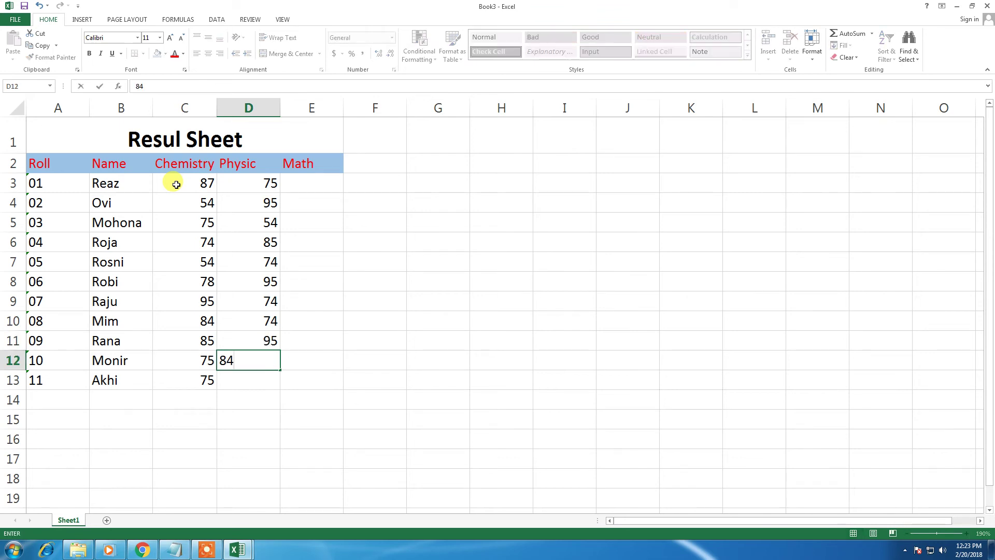
key("Return")
type("84")
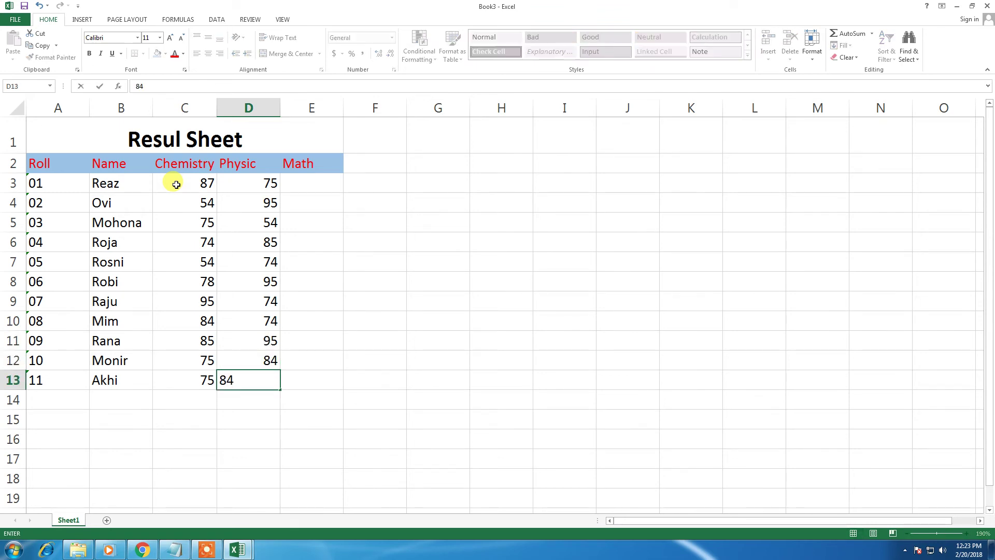
- Enter the Math marks 75, 84, 75, 84, 95, 75, 84, 75, 95, 75, 58 down column E
left_click(315, 185)
type("75")
key("Return")
type("84")
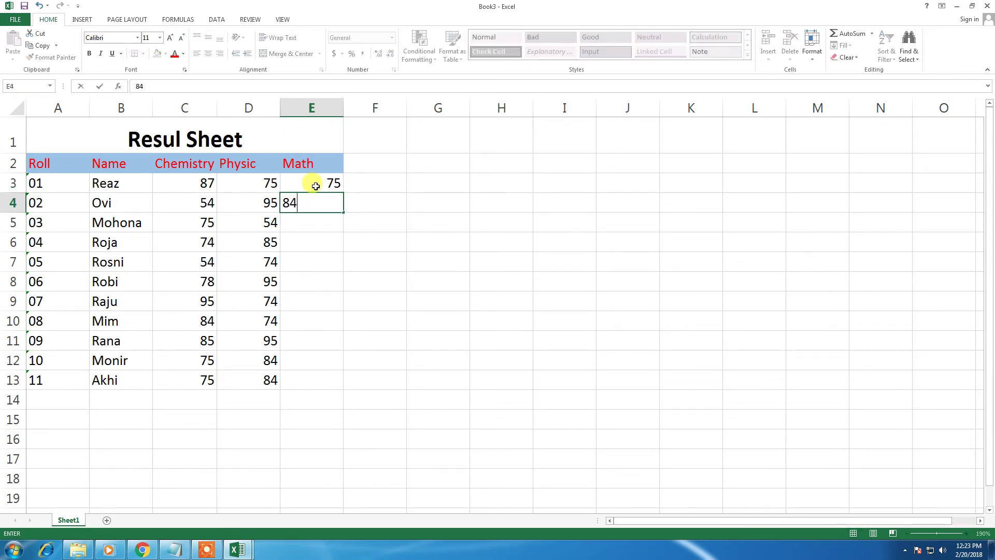
key("Return")
type("75")
key("Return")
type("84")
key("ctrl+Return")
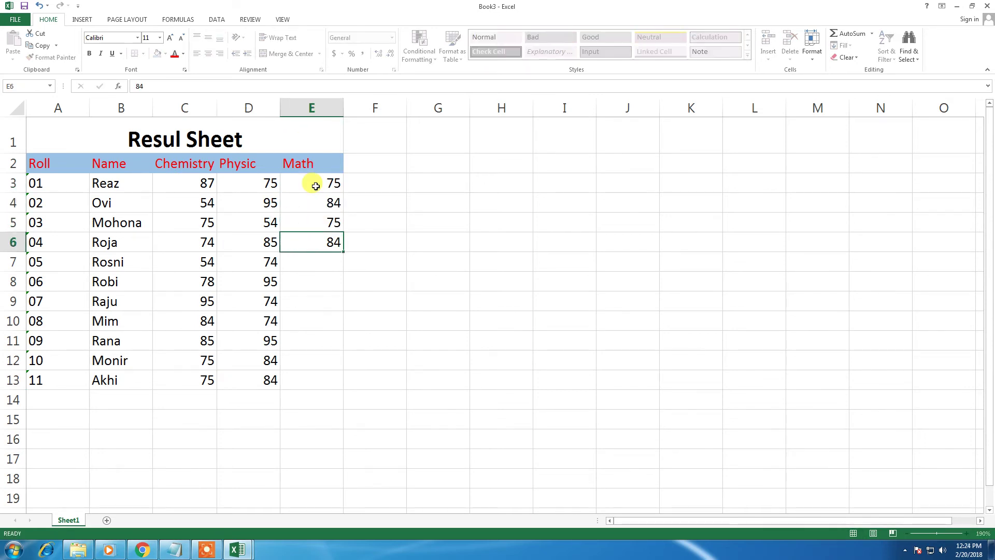
type("95")
key("Return")
type("75")
key("Return")
type("84")
key("Return")
type("75")
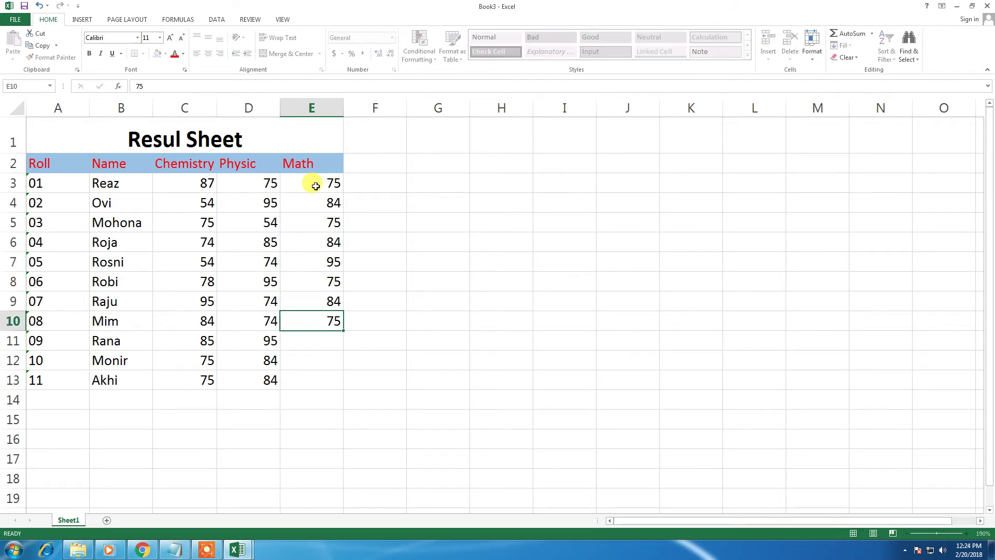
key("Return")
type("95")
key("Return")
type("75")
key("Return")
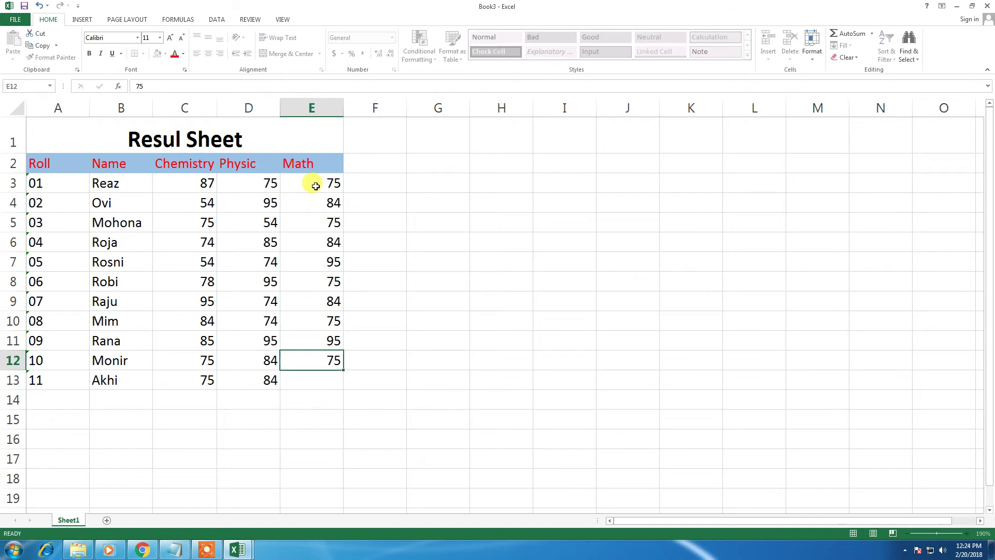
type("58")
key("Return")
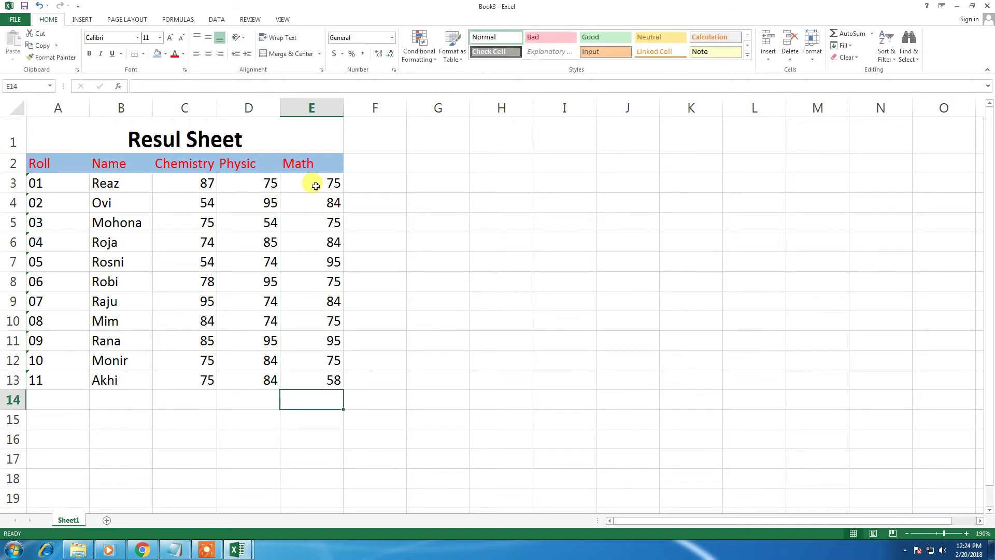
- Merge and centre the Resul Sheet title across A1:G1
left_click(357, 163)
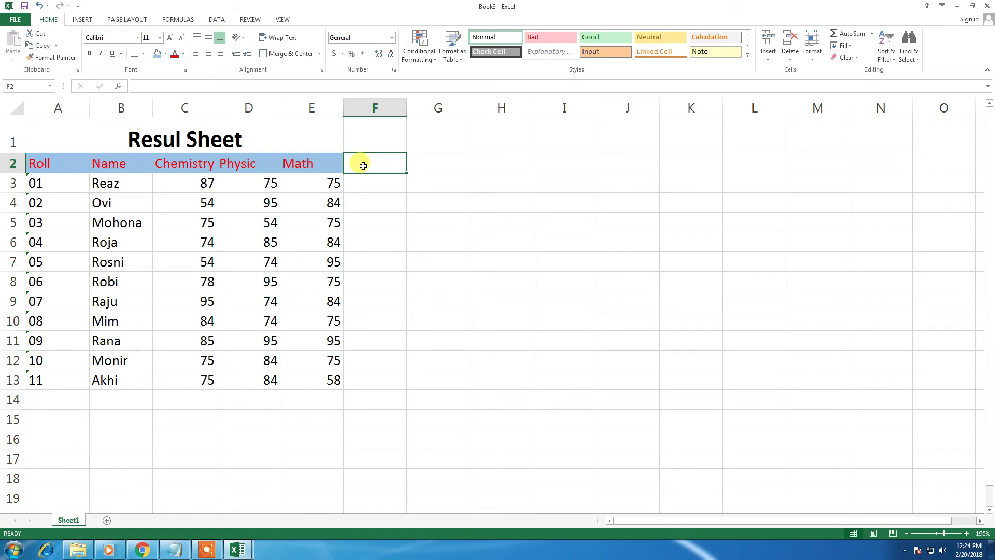
left_click_drag(284, 138, 424, 135)
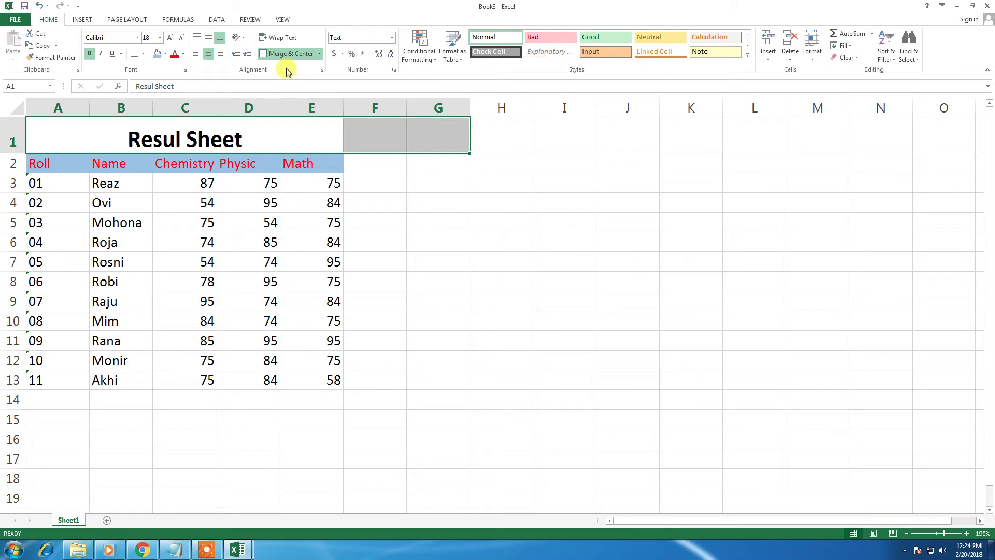
left_click(286, 52)
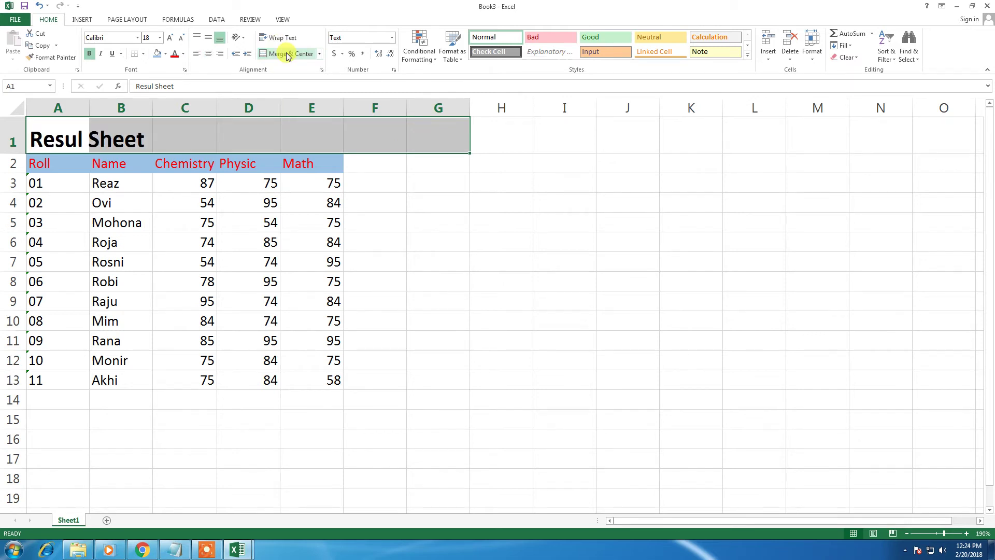
left_click(287, 54)
- Apply the blue fill to header cells C2:G2
left_click(375, 167)
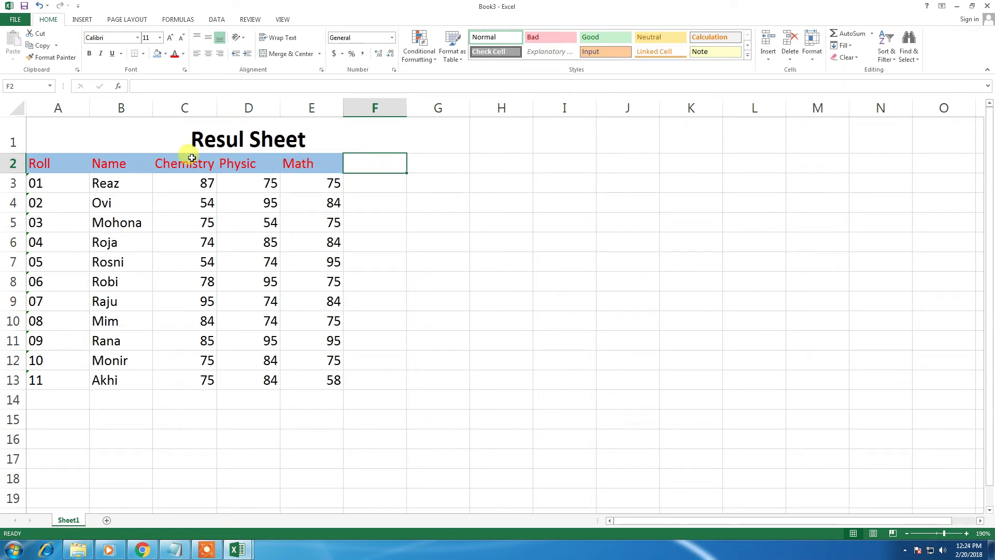
left_click_drag(208, 164, 417, 165)
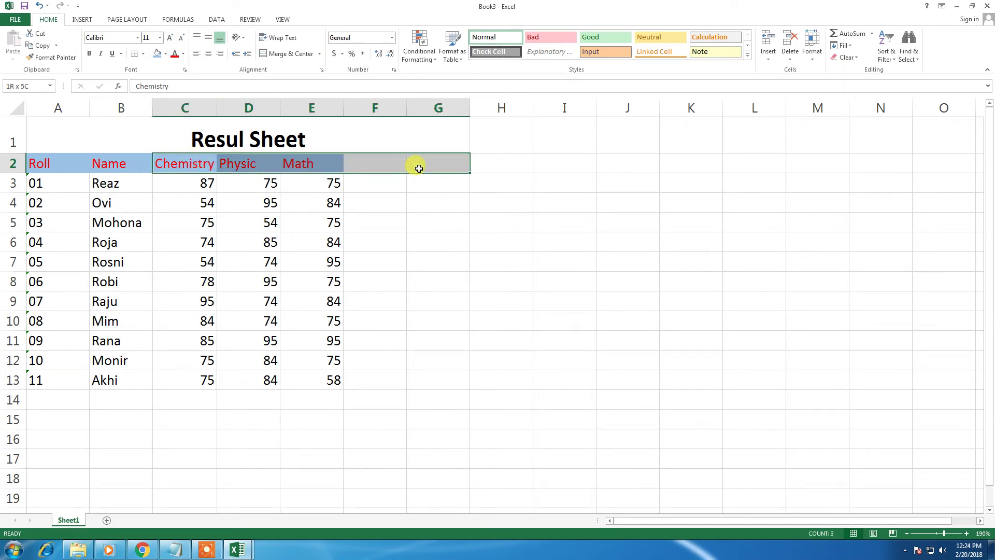
left_click(158, 54)
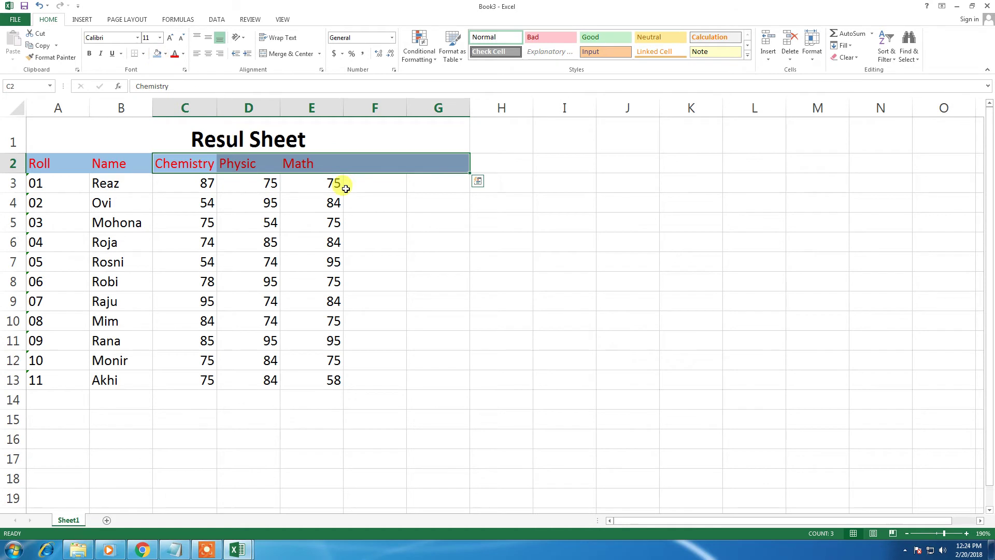
left_click(360, 167)
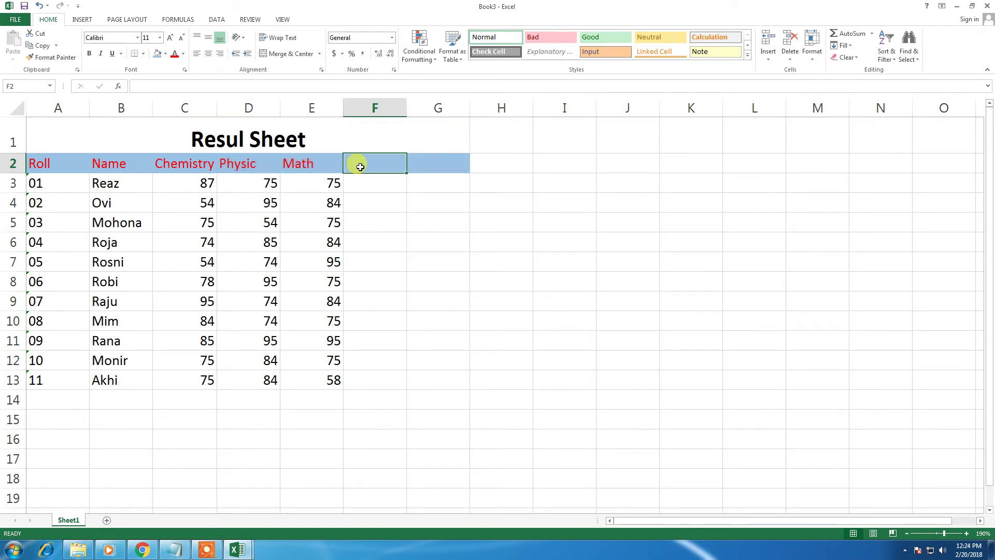
- Type Total in F2 and Result in G2, then colour headings C2:G2 red
type("Total")
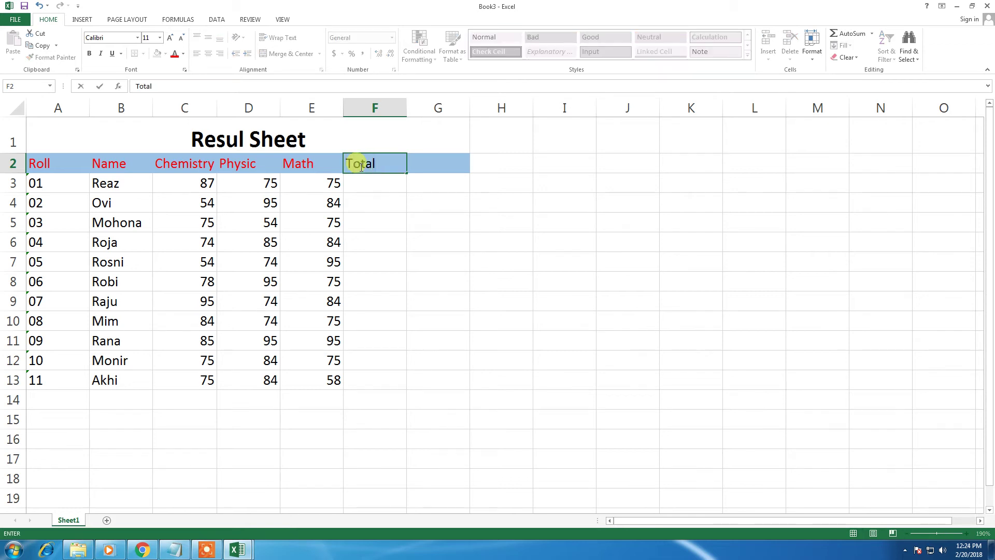
left_click(429, 168)
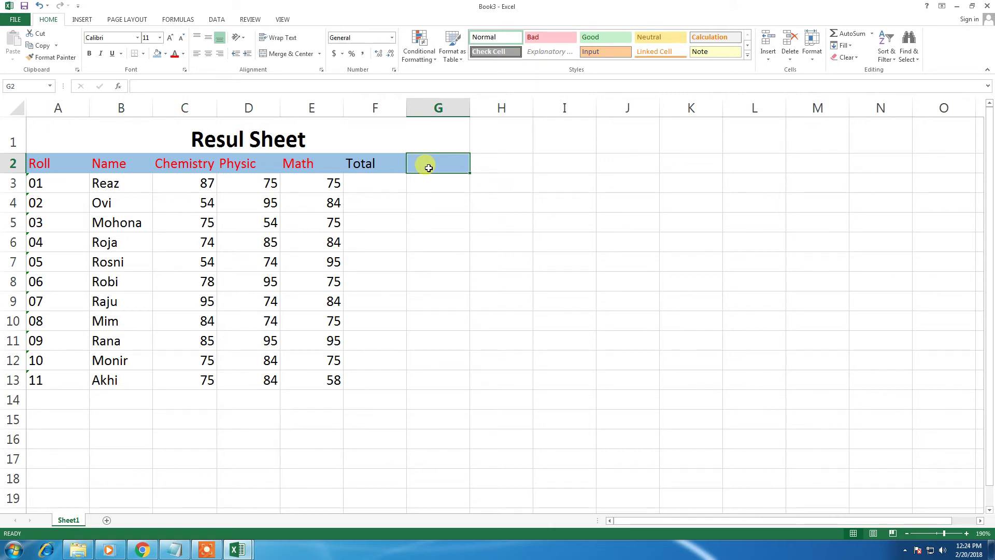
type("Result")
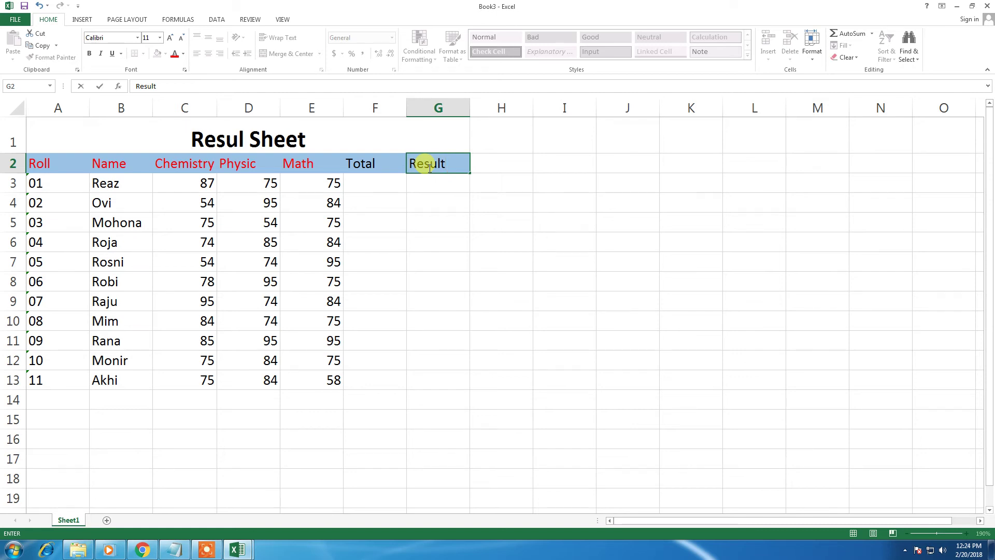
left_click(339, 162)
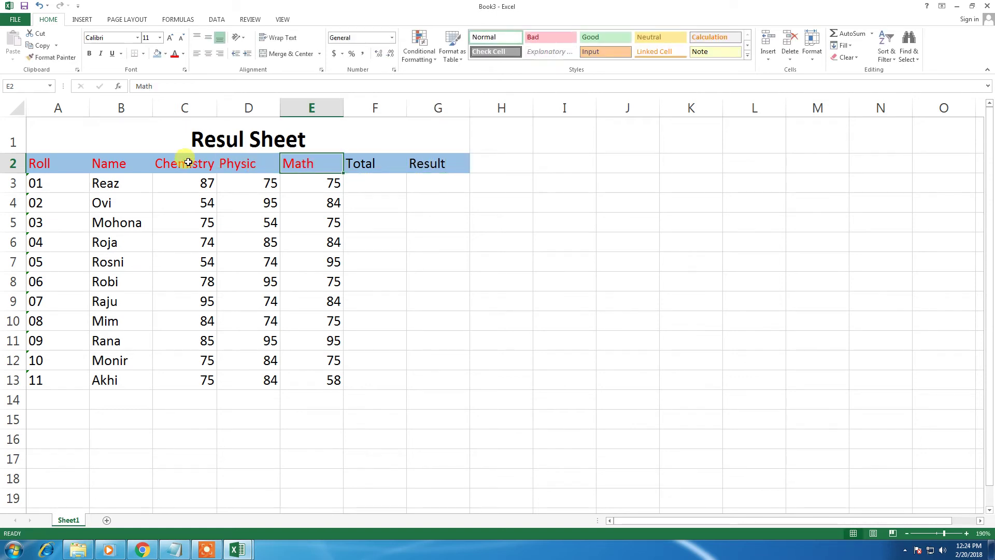
left_click_drag(188, 163, 429, 165)
left_click(173, 55)
left_click(371, 184)
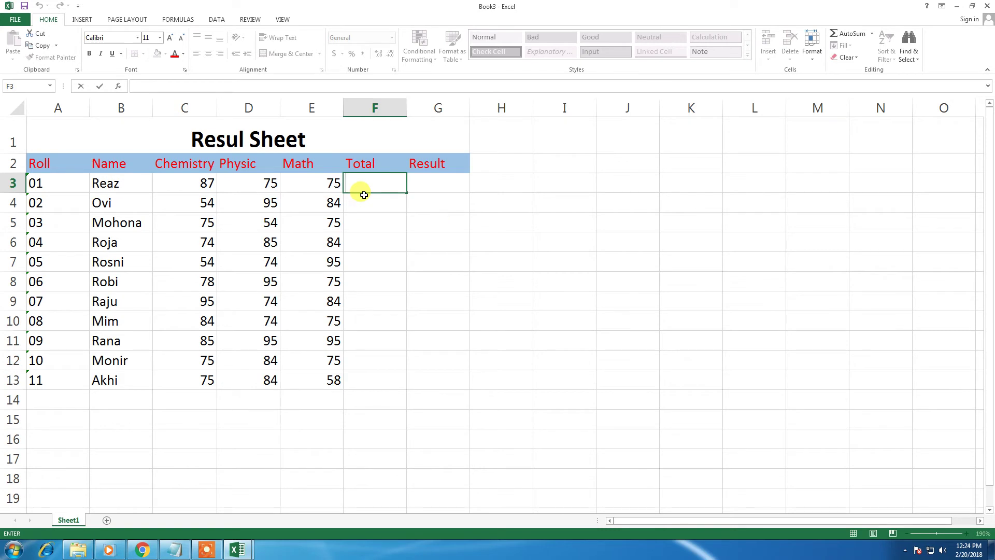
- Enter =C3+D3+E3 in F3 and fill it down through F13
type("=")
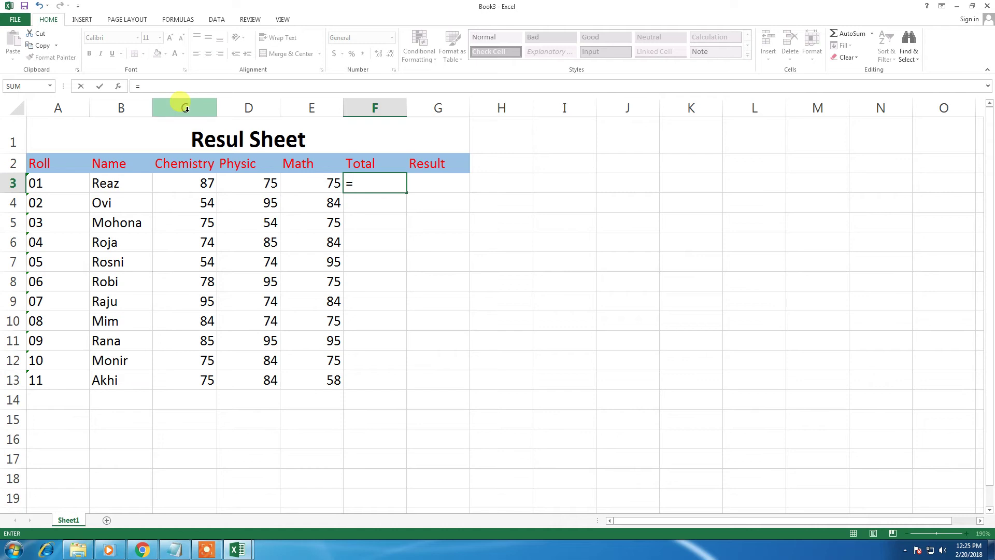
type("c")
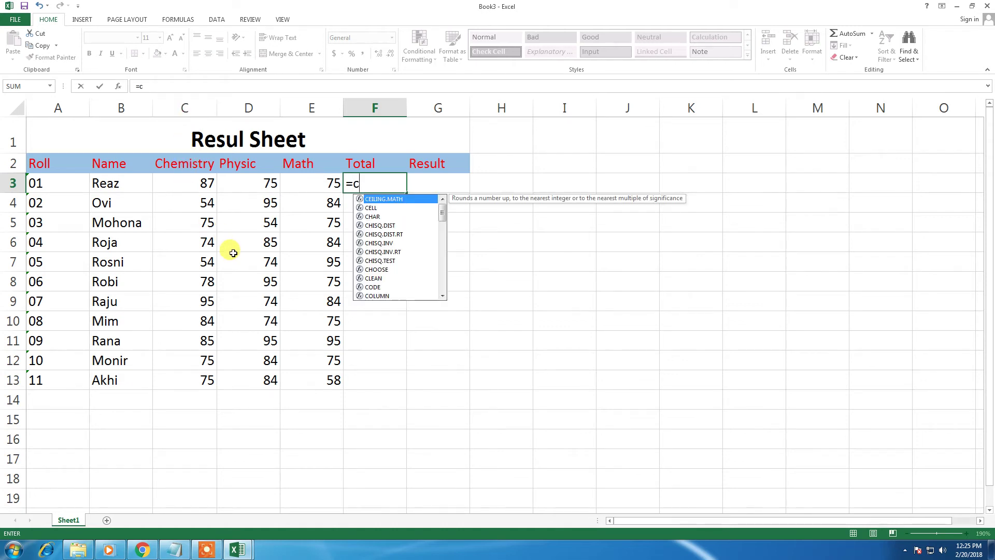
type("3+d3+")
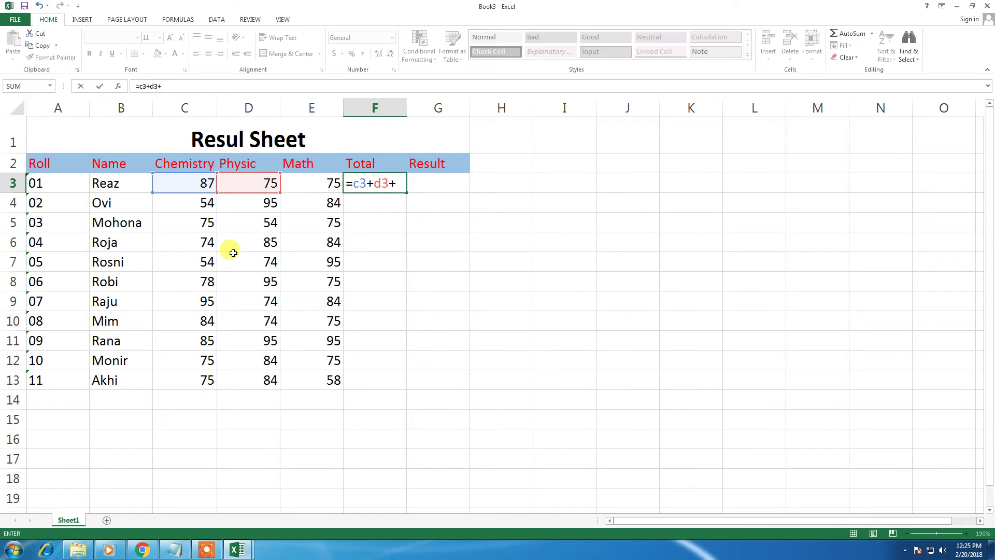
type("e3")
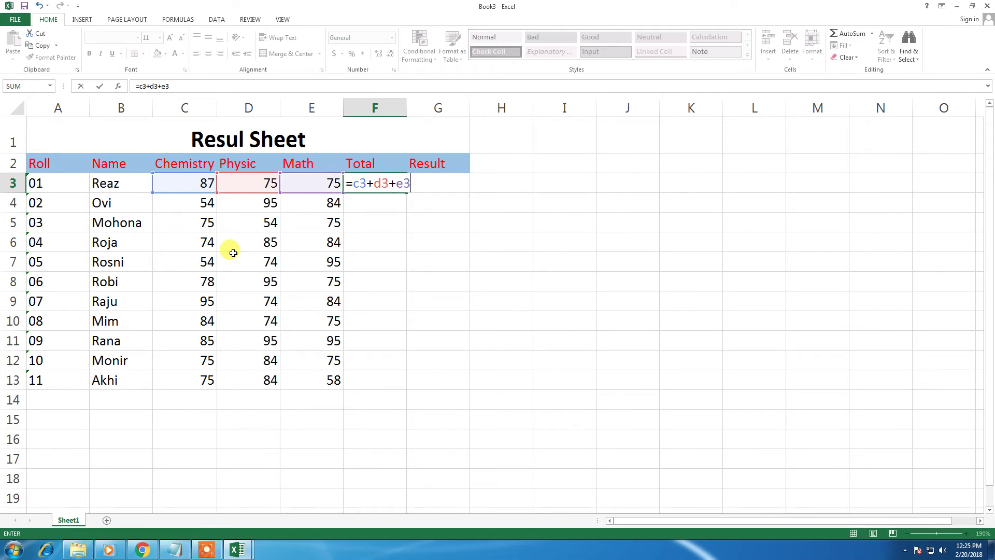
key("Return")
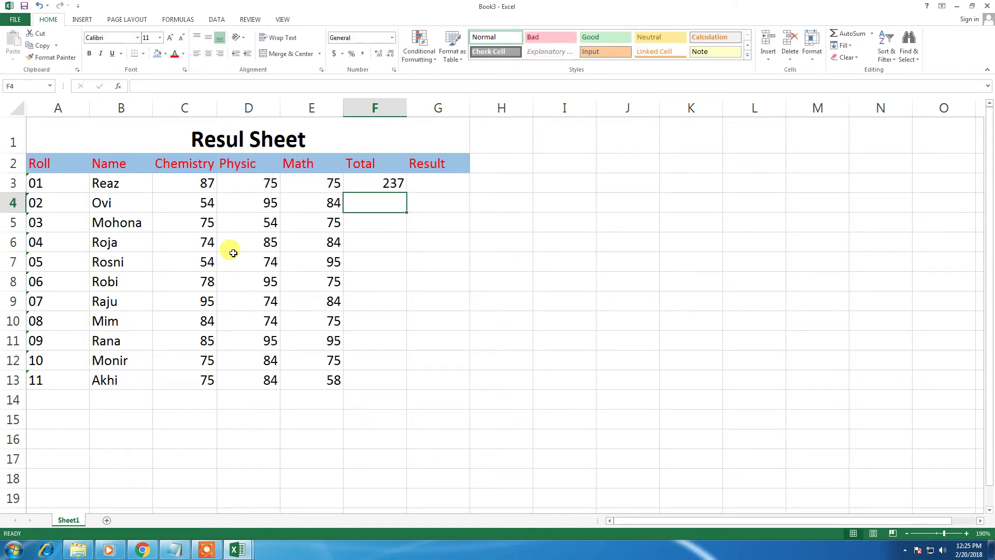
left_click(381, 185)
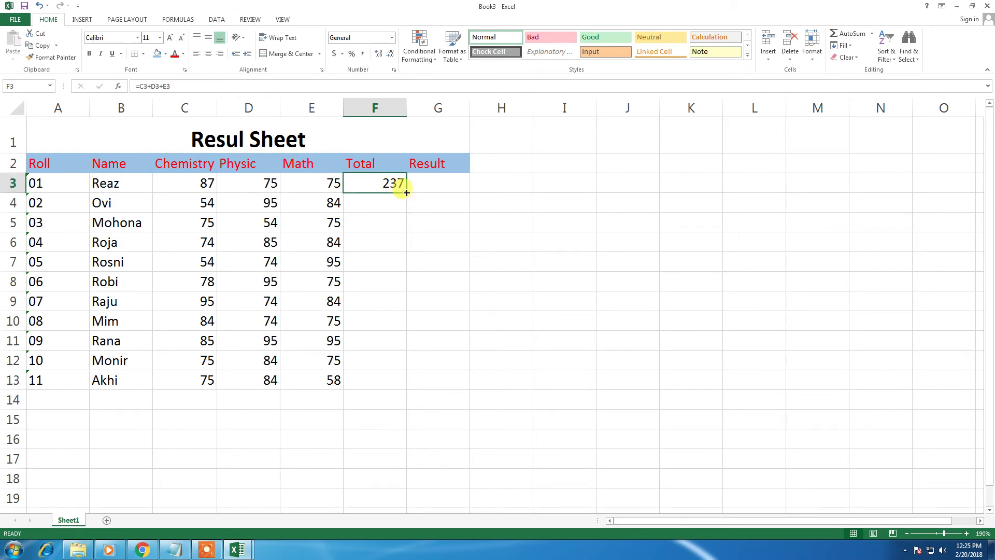
double_click(407, 192)
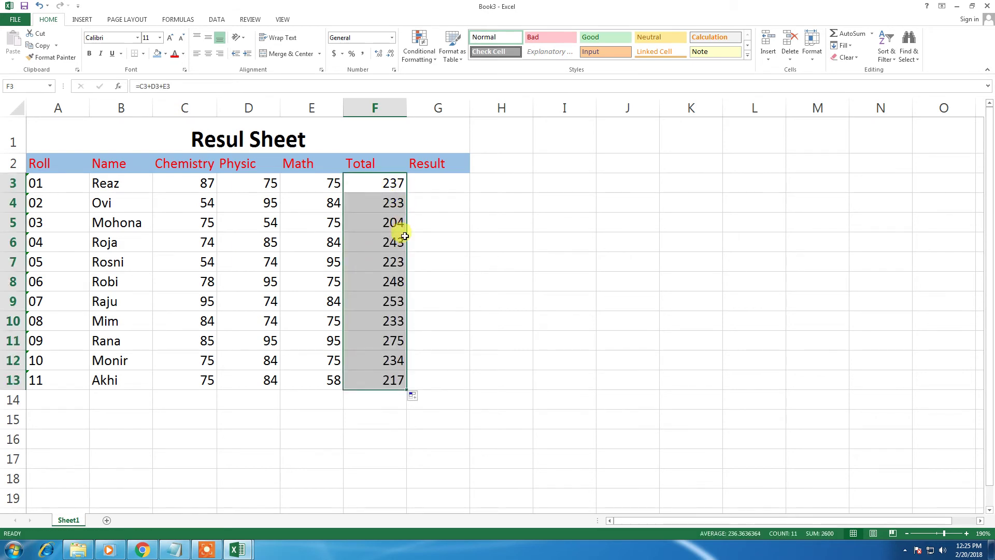
left_click(432, 187)
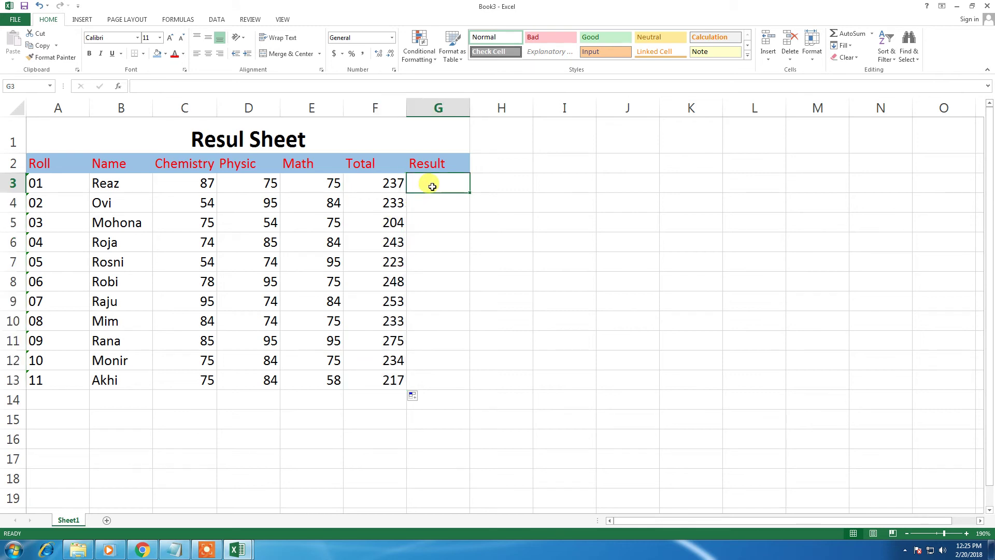
- Type =if(or(c3<33,d3<33,e3<33),"fail", in G3, correcting the mistyped c2 to c3
type("=")
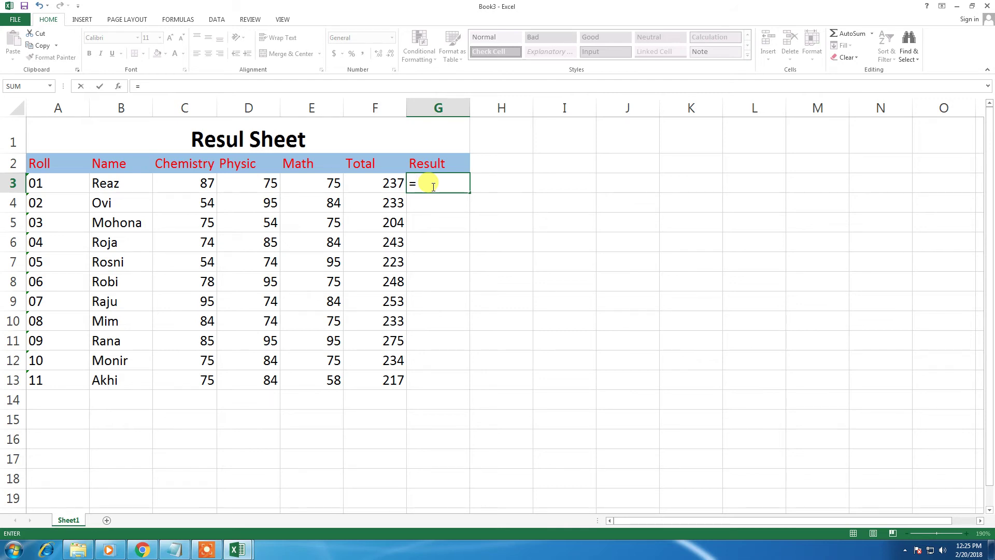
type("if")
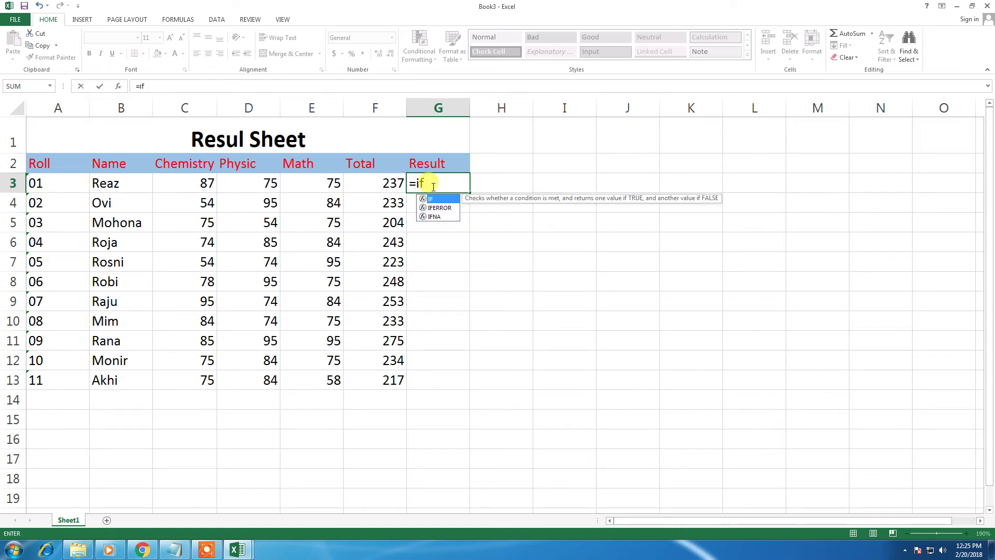
type("(")
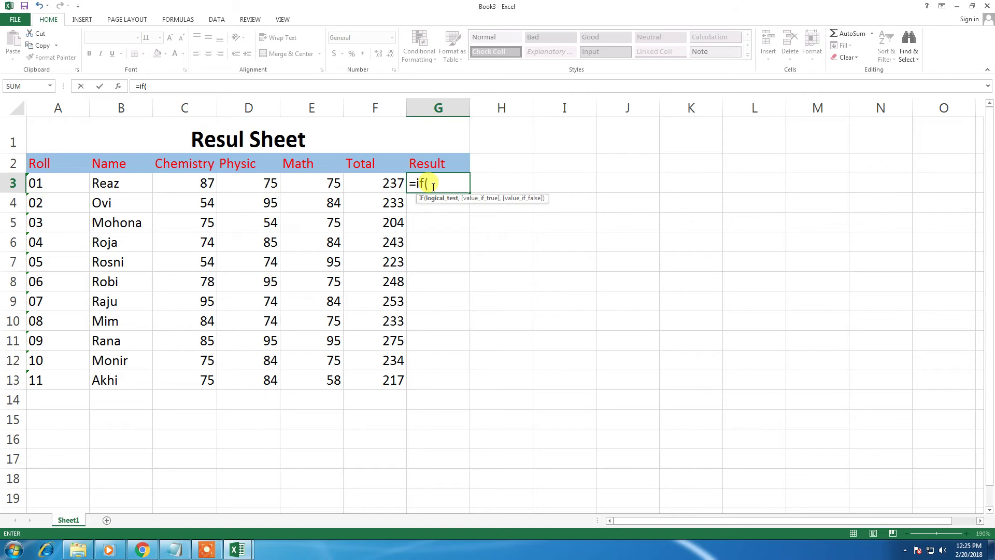
type("o")
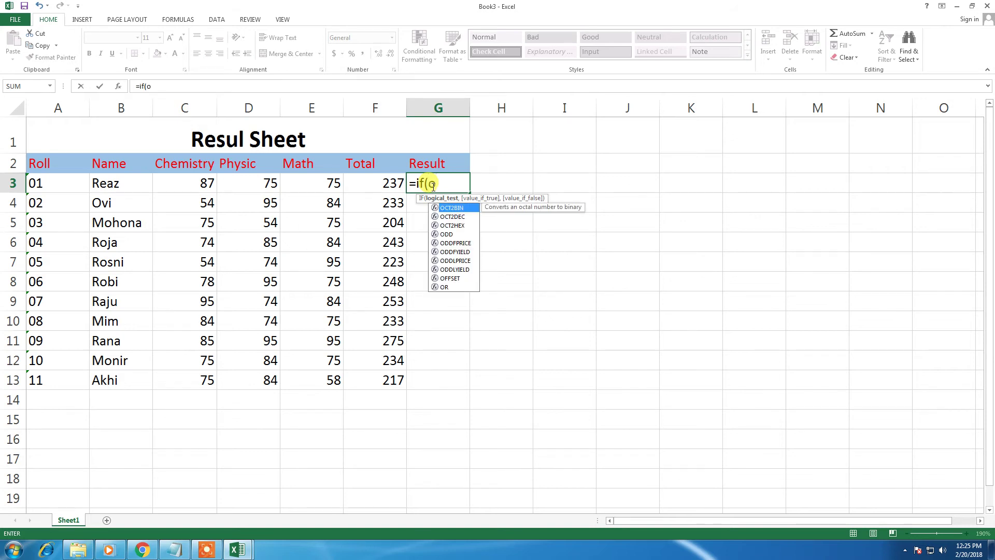
type("r")
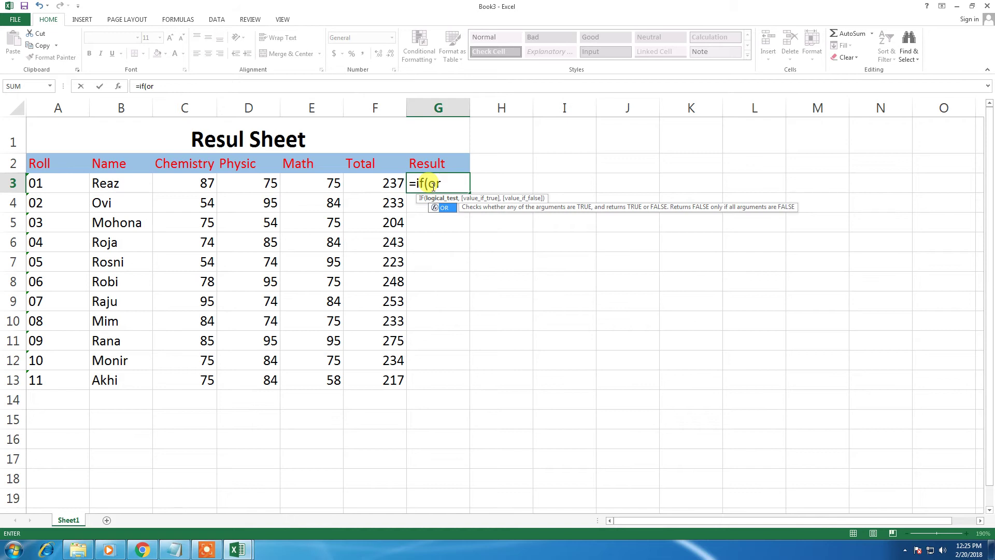
type("(")
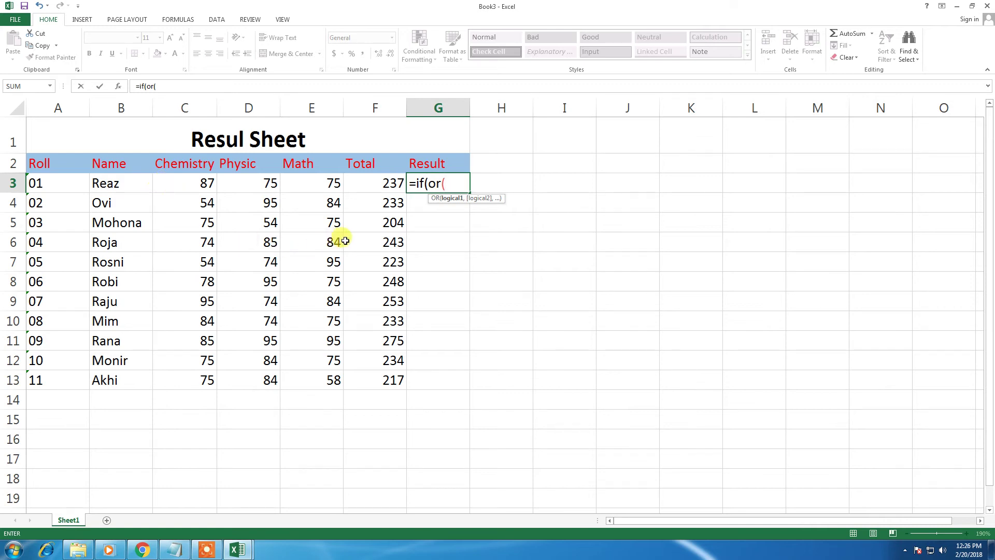
type("c2")
type("<33")
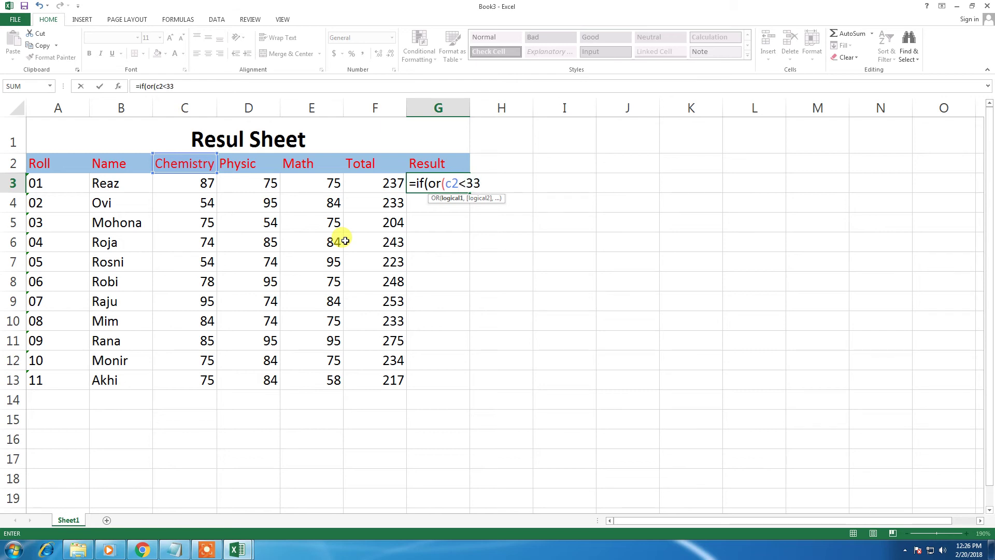
type(",d")
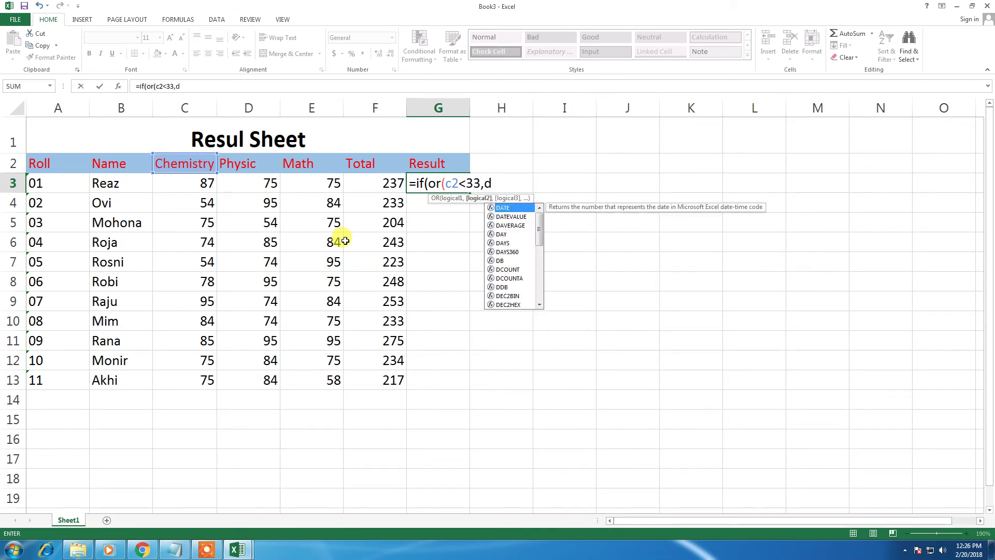
type("3<33,")
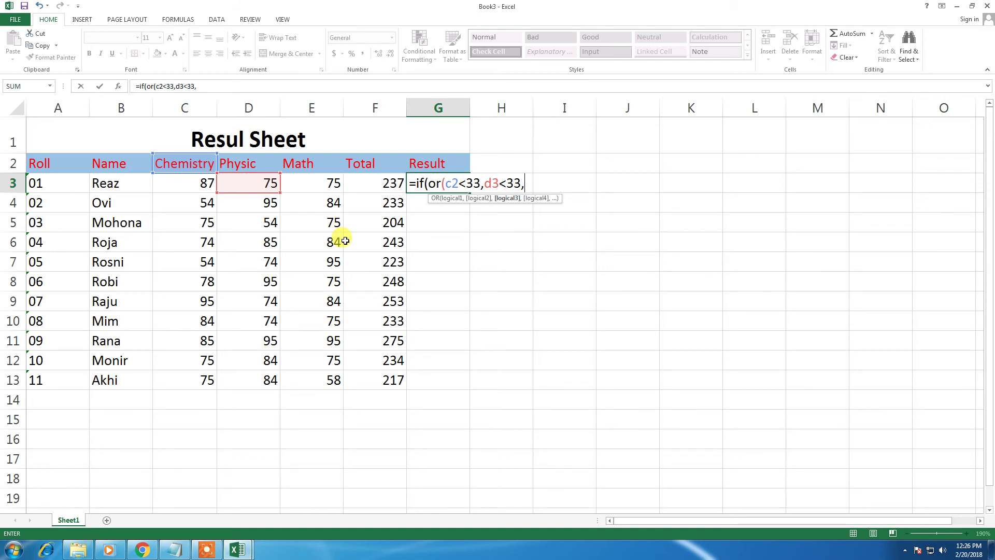
left_click(460, 183)
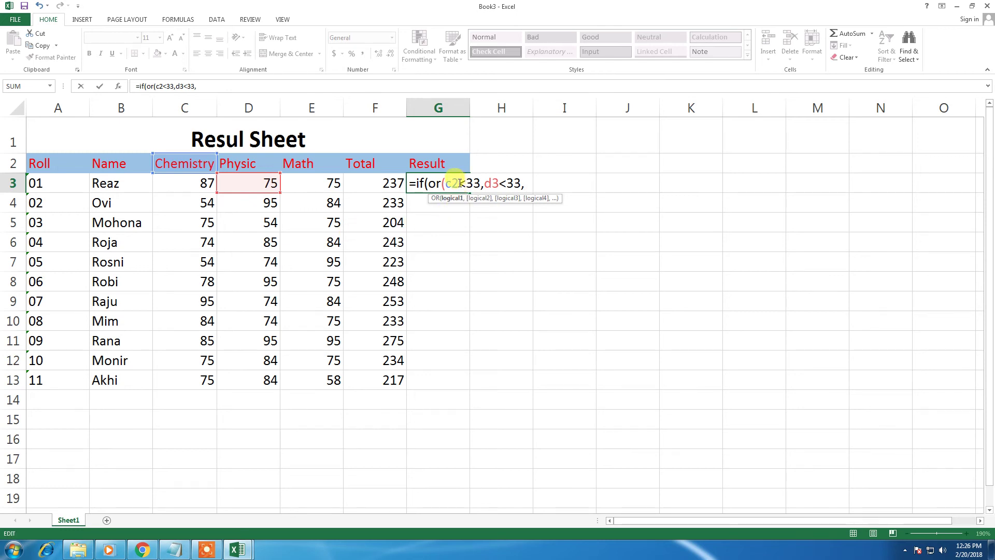
key("BackSpace")
type("3")
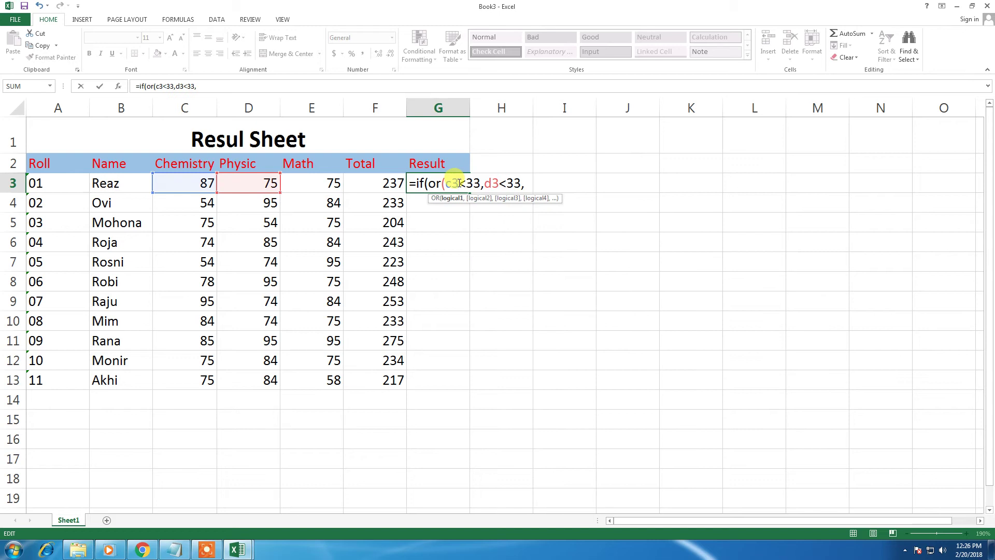
left_click(525, 185)
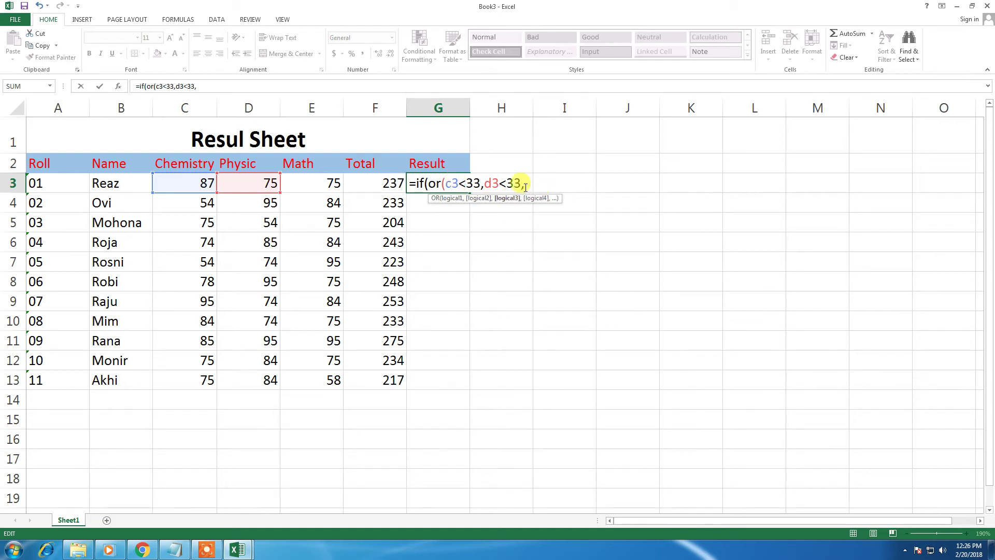
type("e3<")
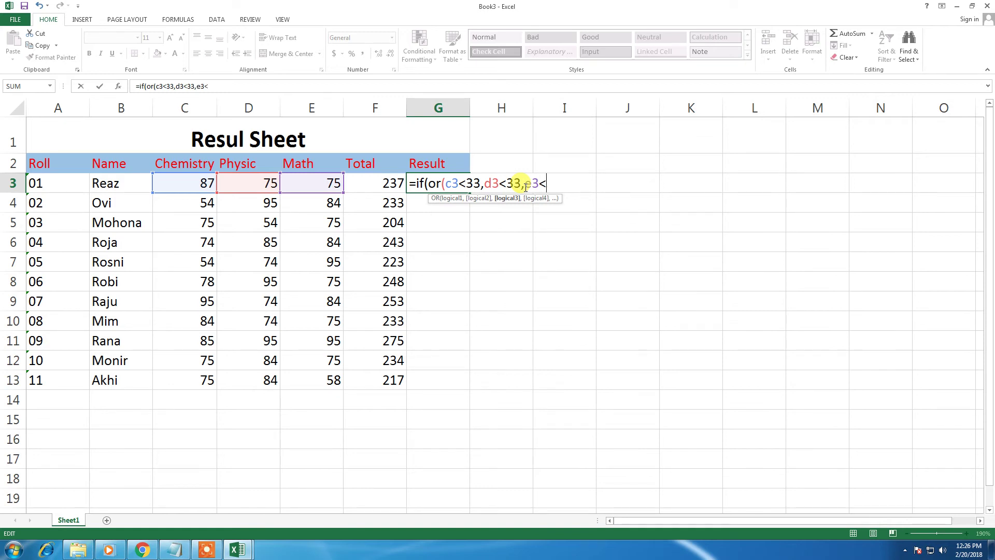
type("33,")
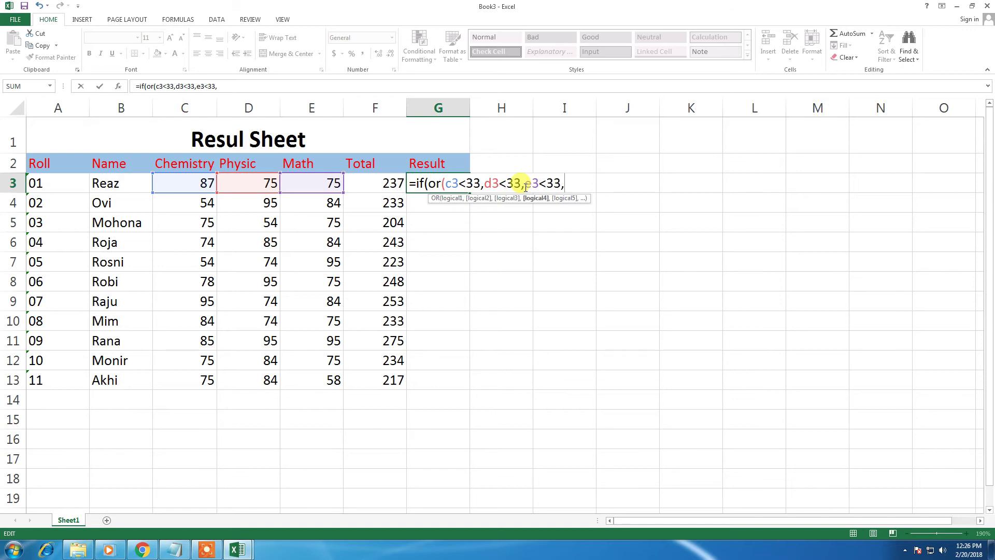
key("BackSpace")
type(")")
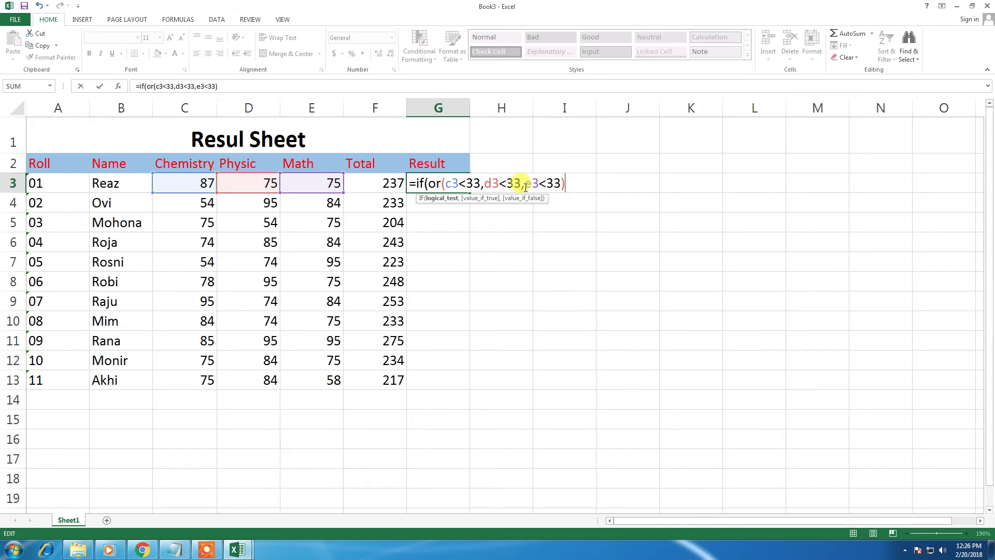
type(",")
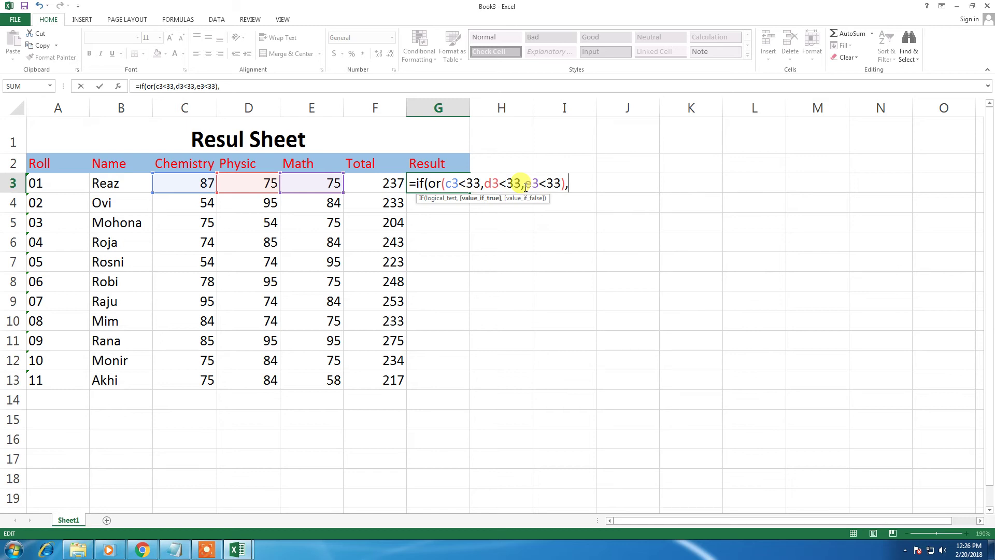
type("\"fa")
type("il")
type("\",")
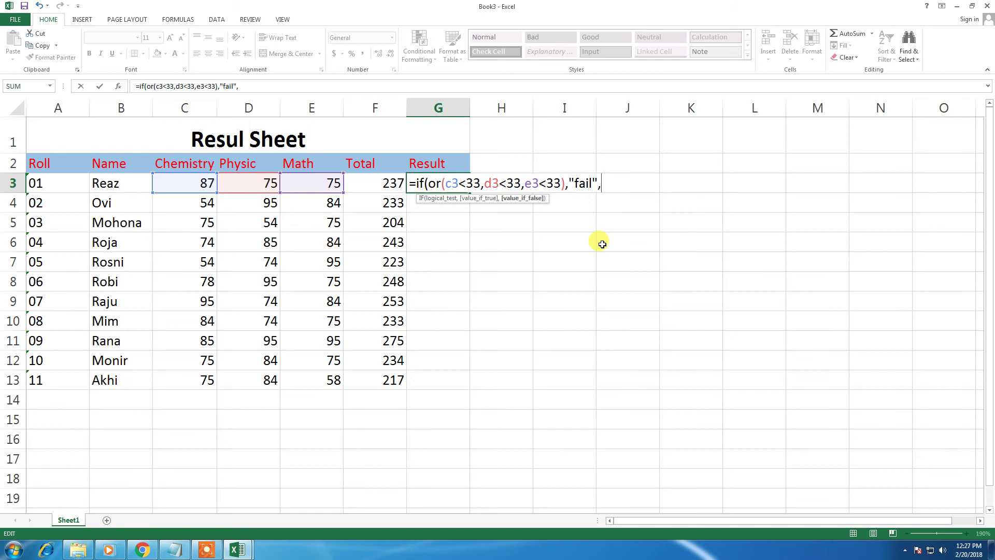
- Add nested IFs to G3: 225 "star", 180 "1st", 135 "2nd", 99 "3rd"
type("if")
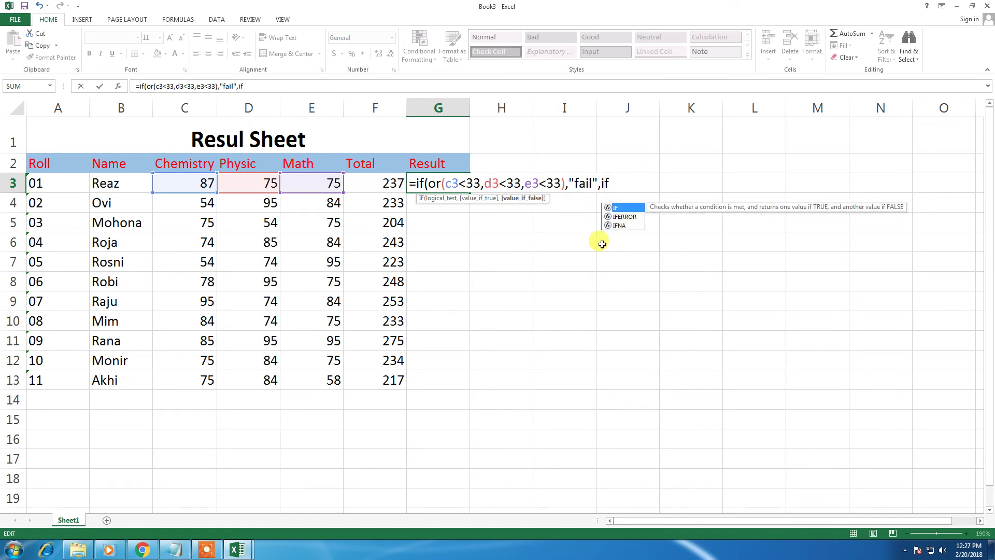
type("(")
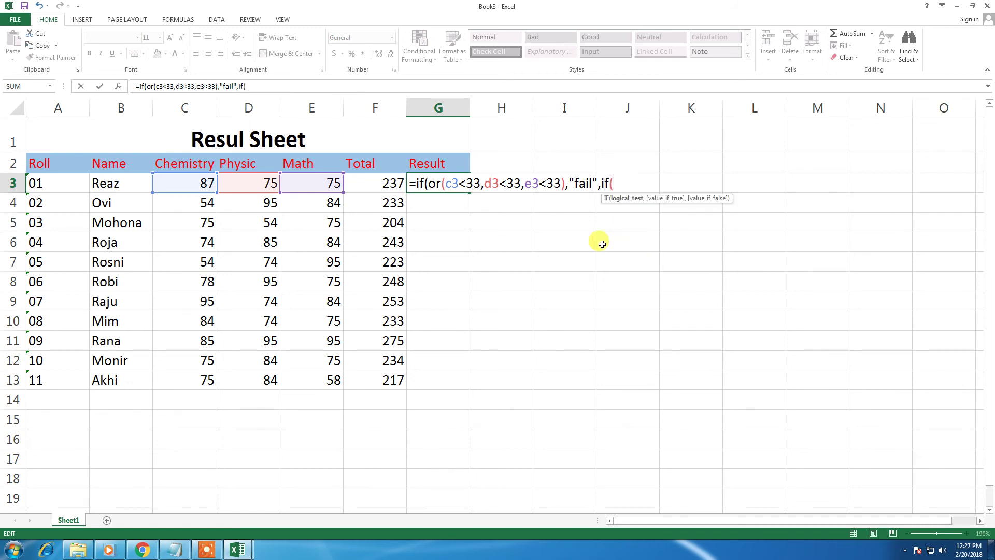
type("f3")
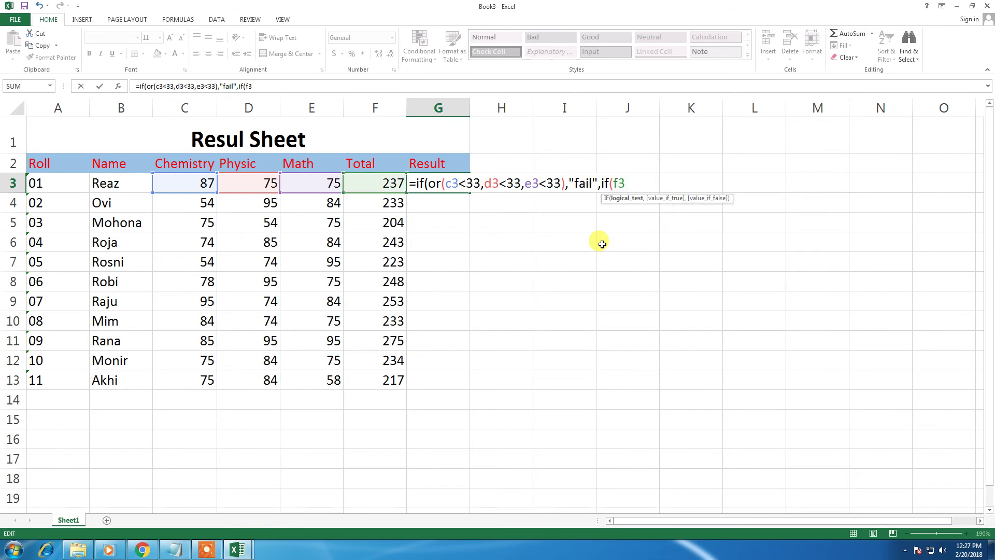
type(">")
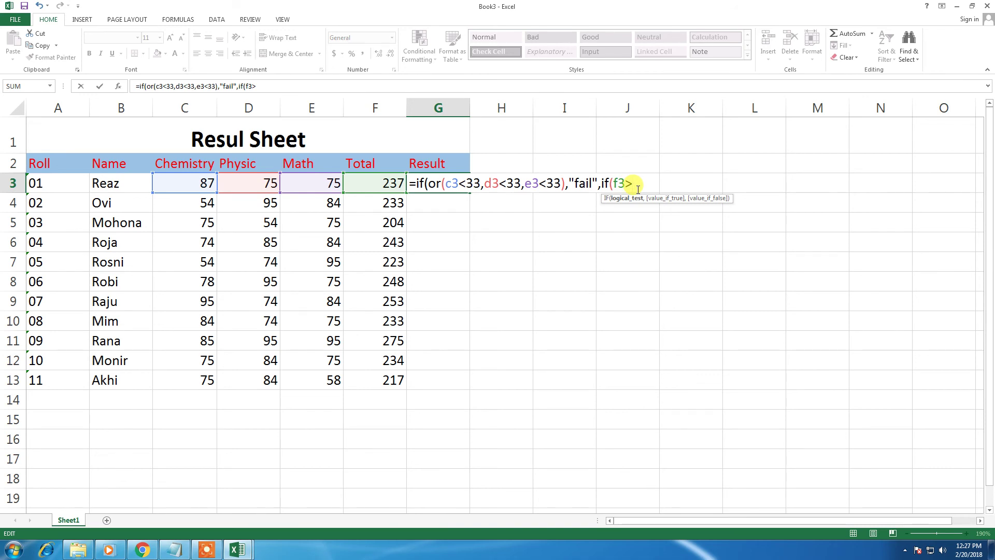
type("=2")
type("25")
type(",\"")
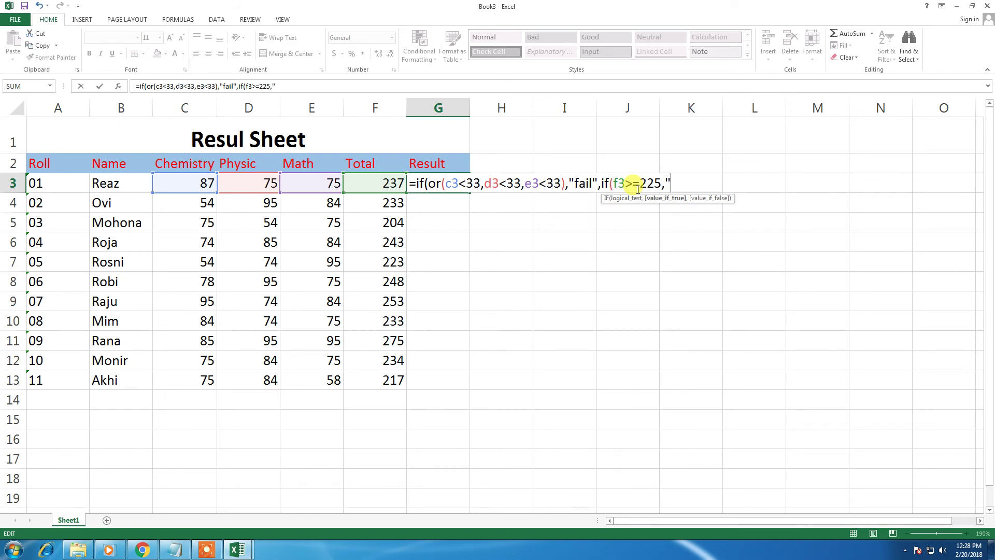
type("star")
type("\",if")
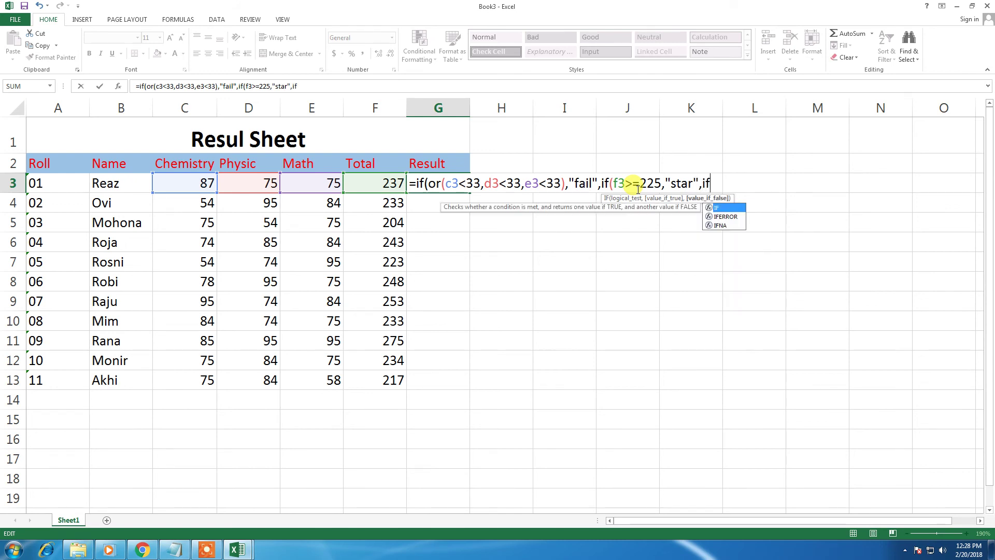
type("(")
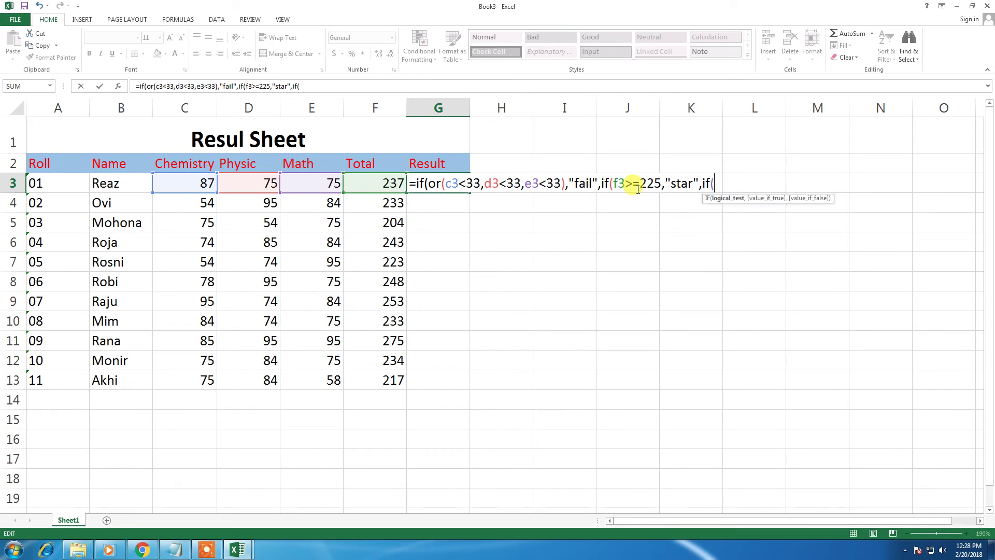
type("f3")
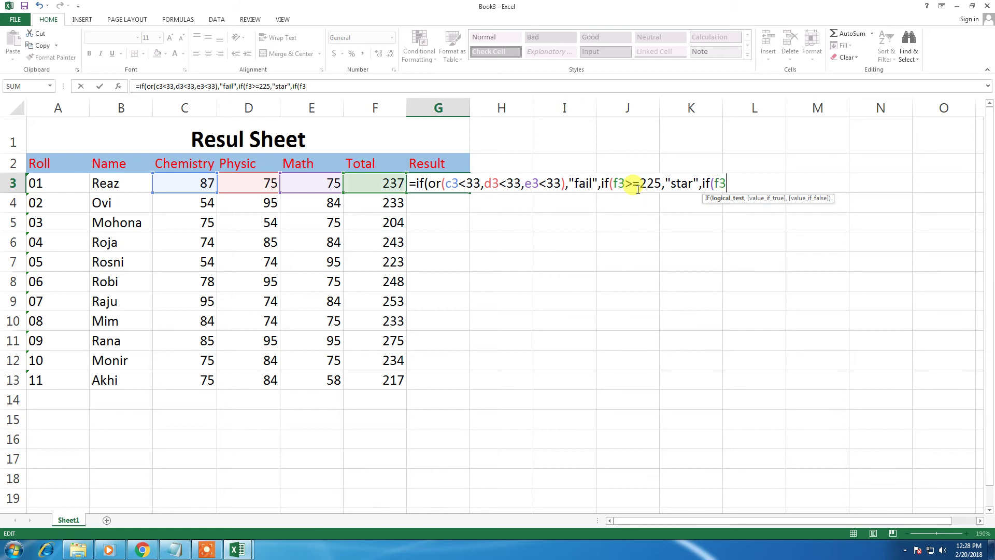
type(">=")
type("180,\"")
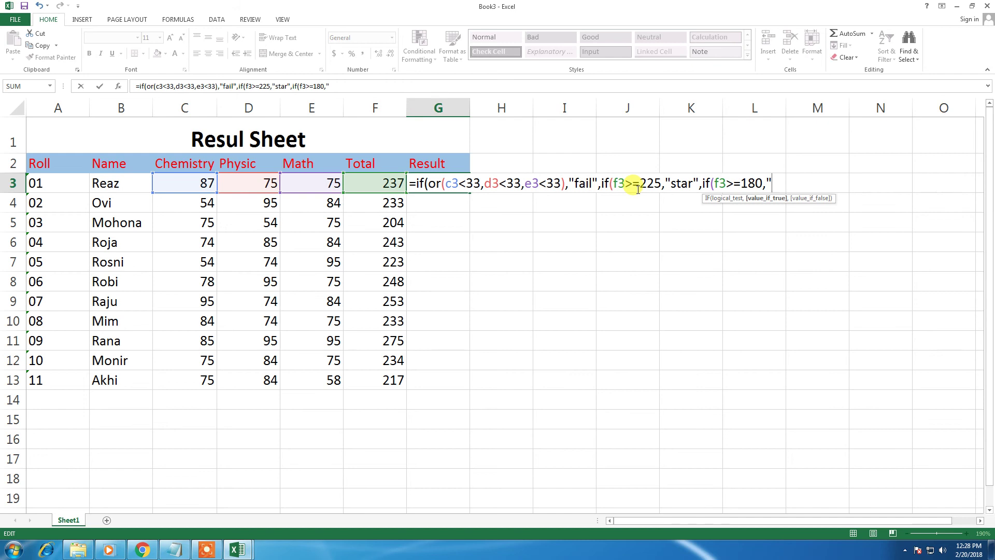
type("1")
type("st")
type("\"")
type(",")
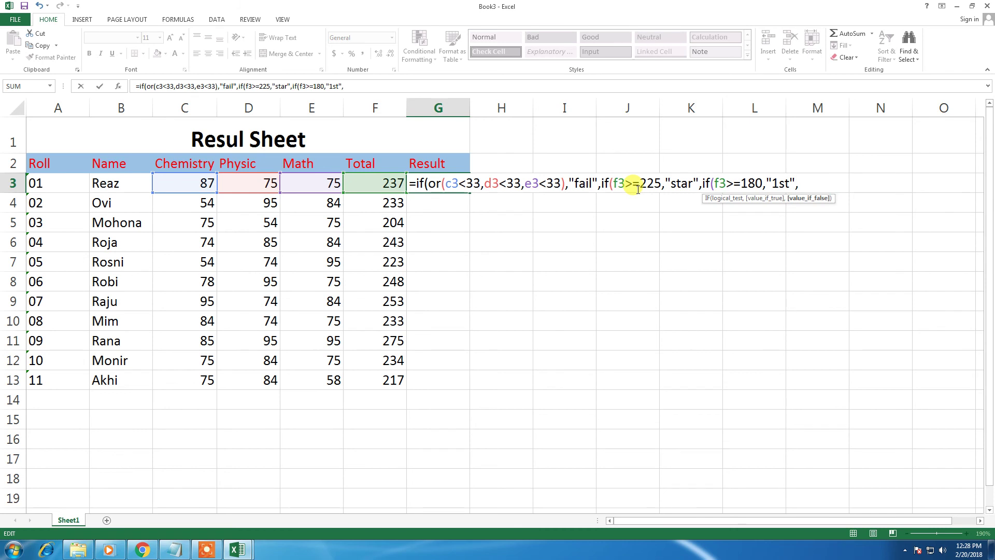
type("if")
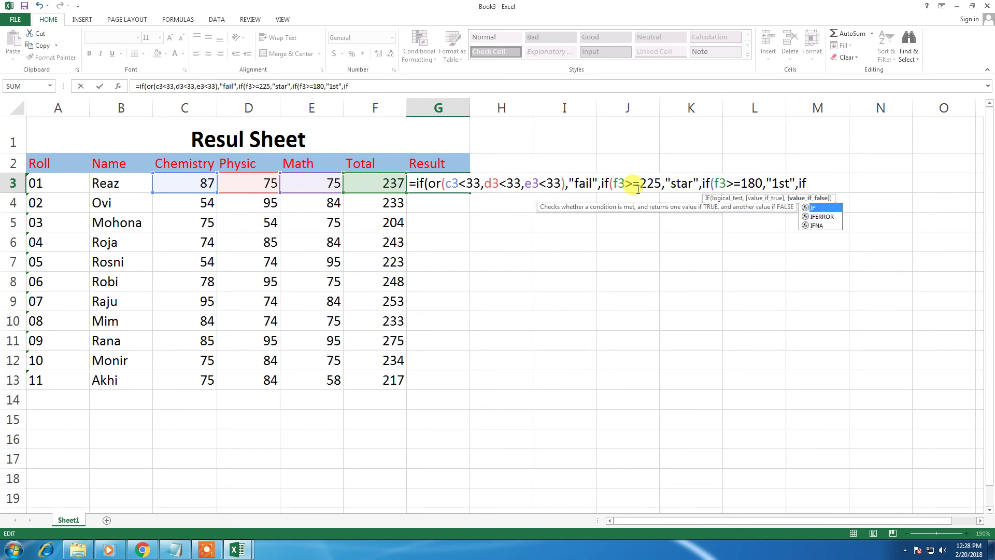
type("(f3>=")
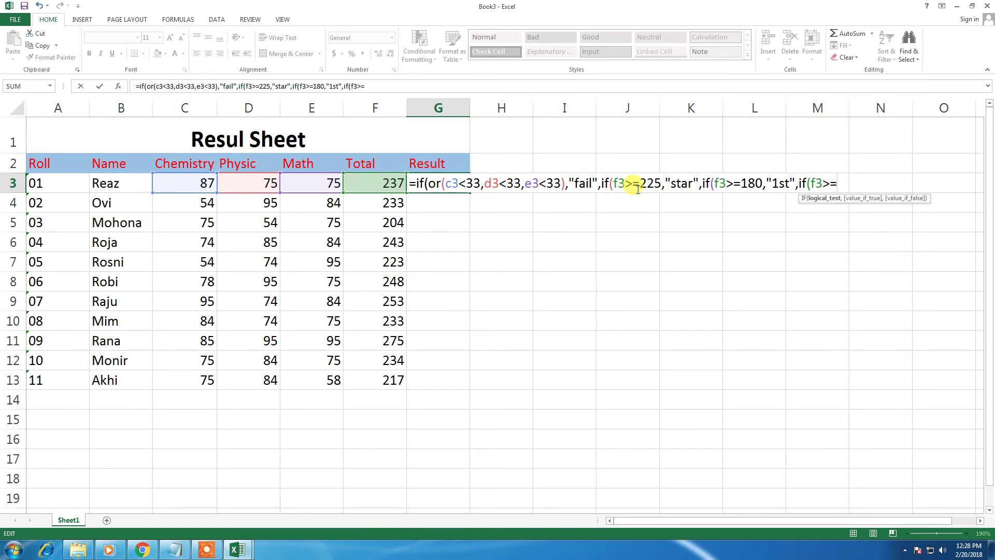
type("135,\"")
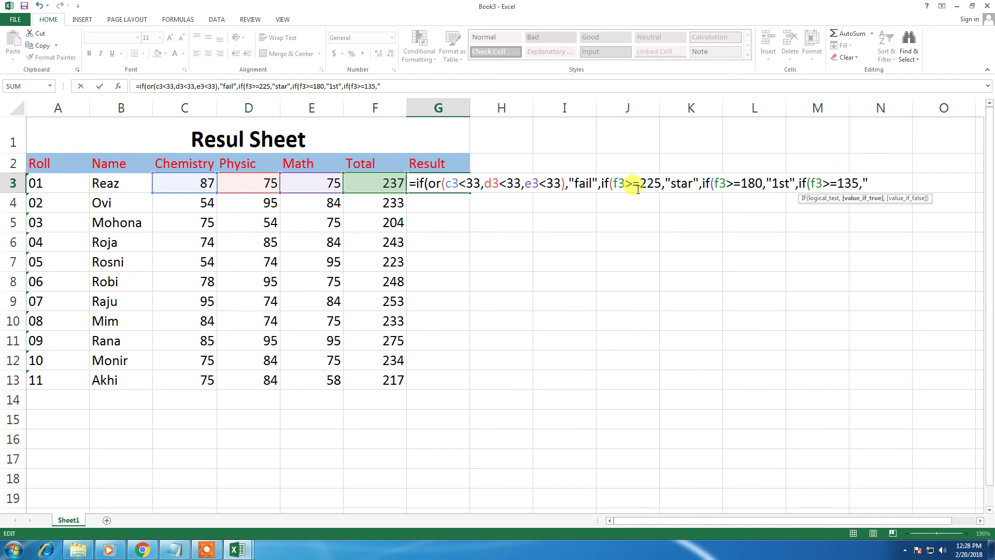
type("2")
type("nd")
type("\",")
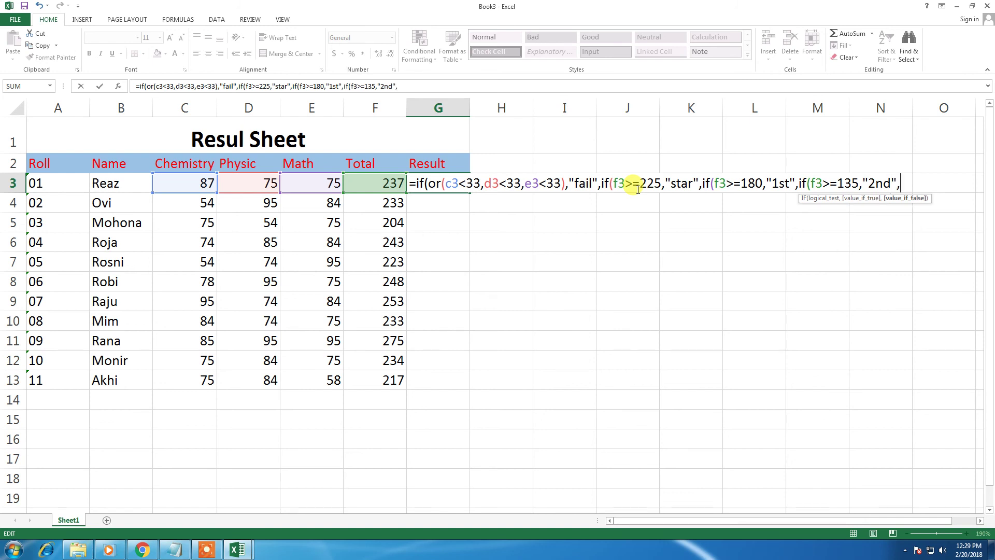
type("if")
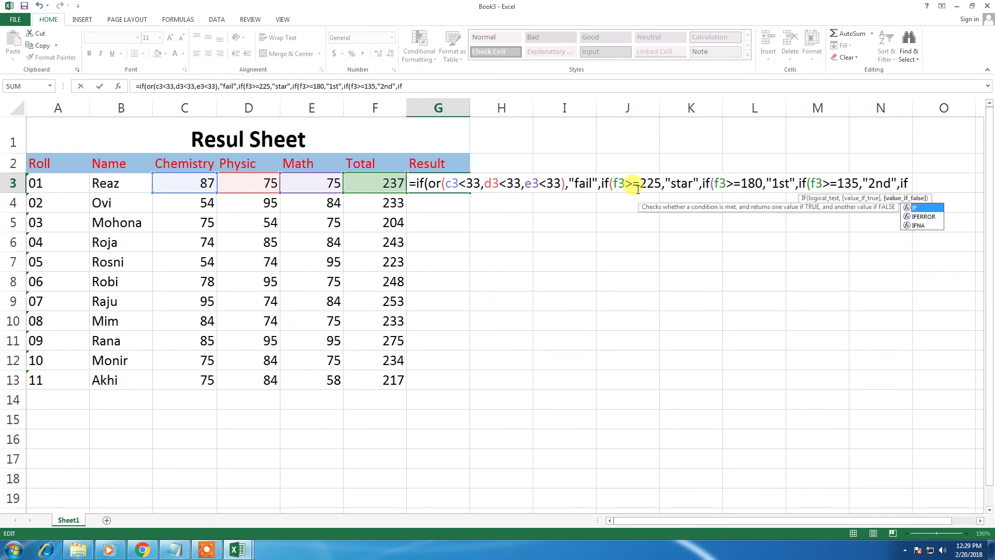
type("(")
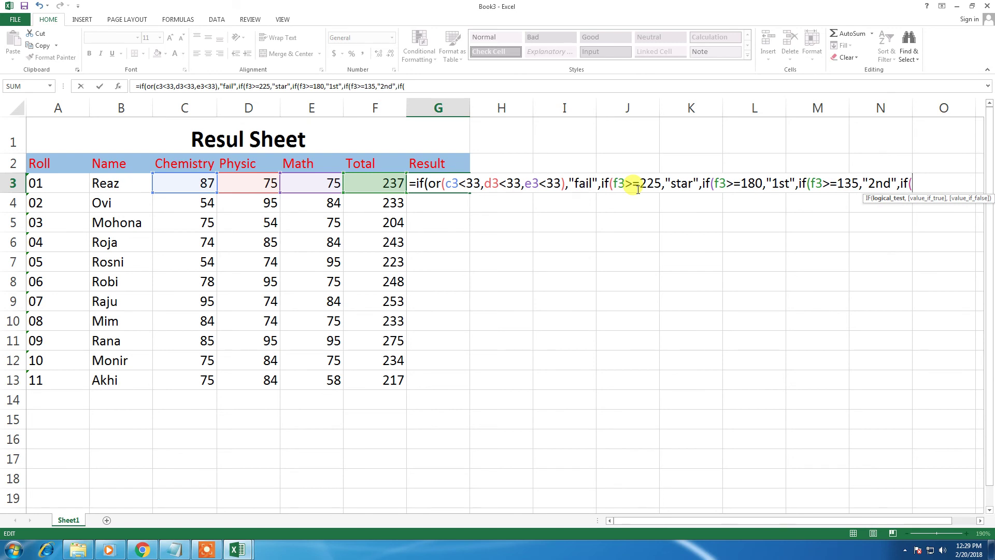
type("f3>=99")
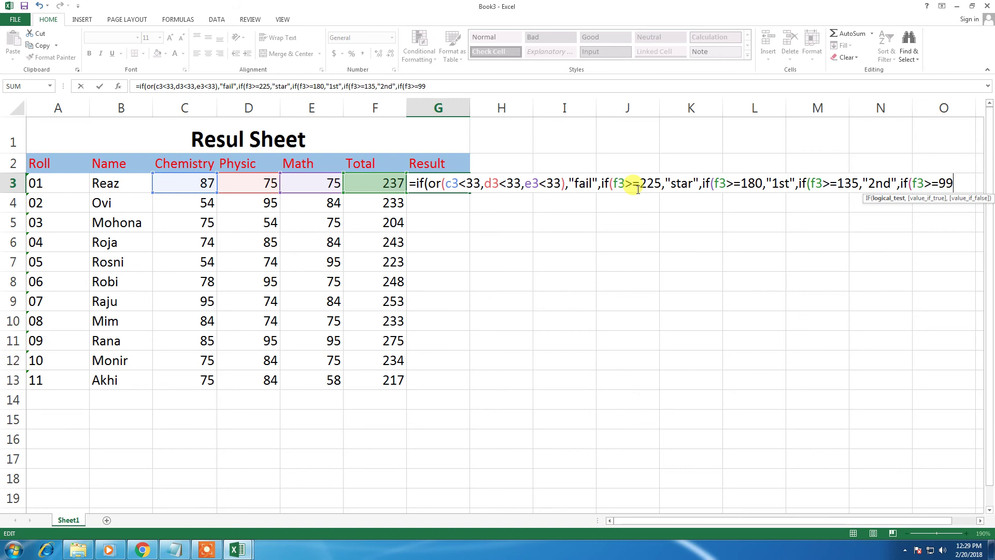
type(",\"")
type("3")
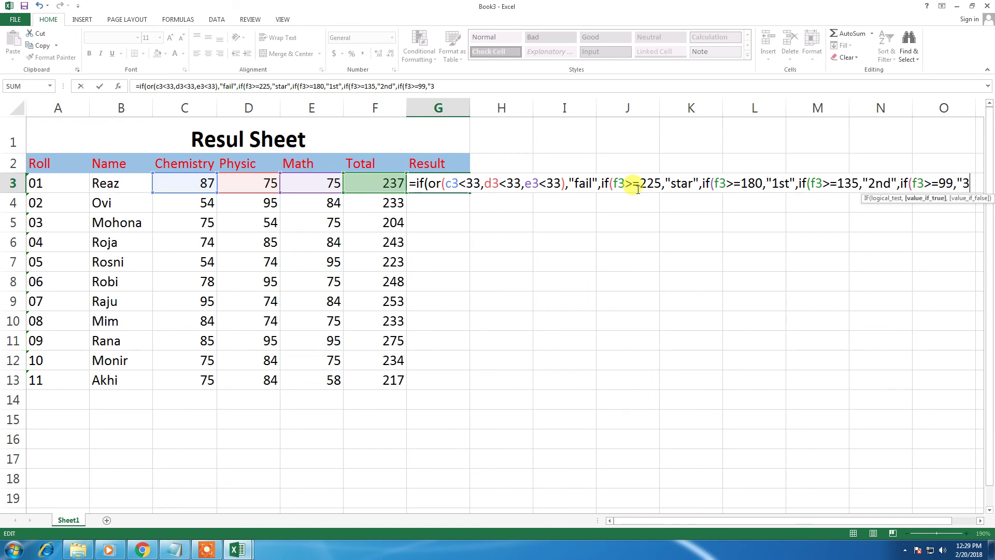
type("rd")
type("\"")
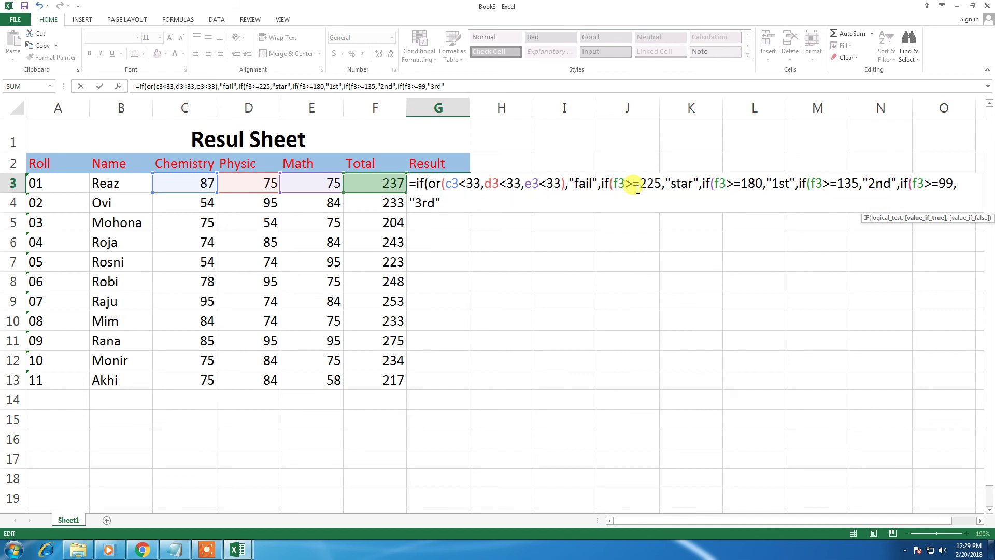
type(",")
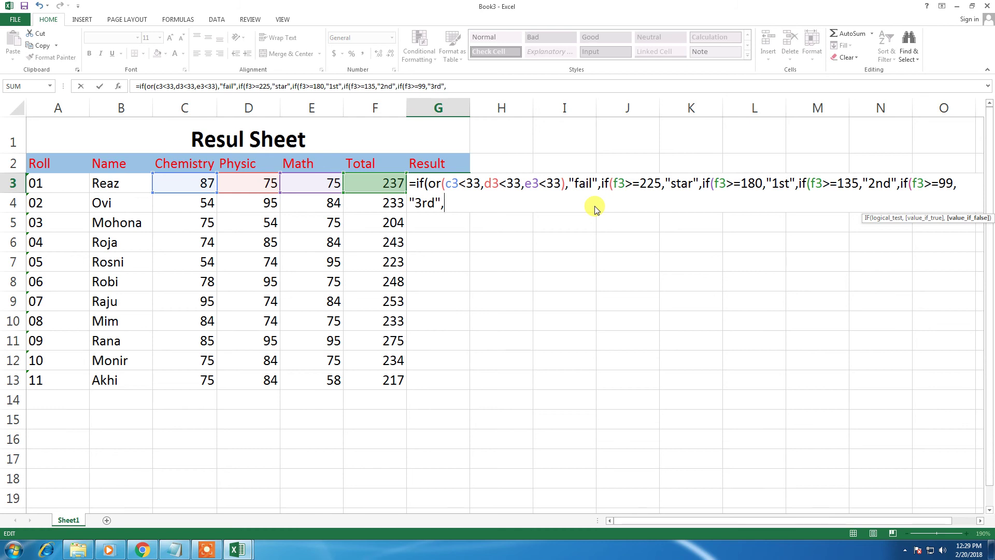
- Finish G3's formula with "fail" and close all five parentheses
type("\"")
type("fail")
type("\"")
type("))))")
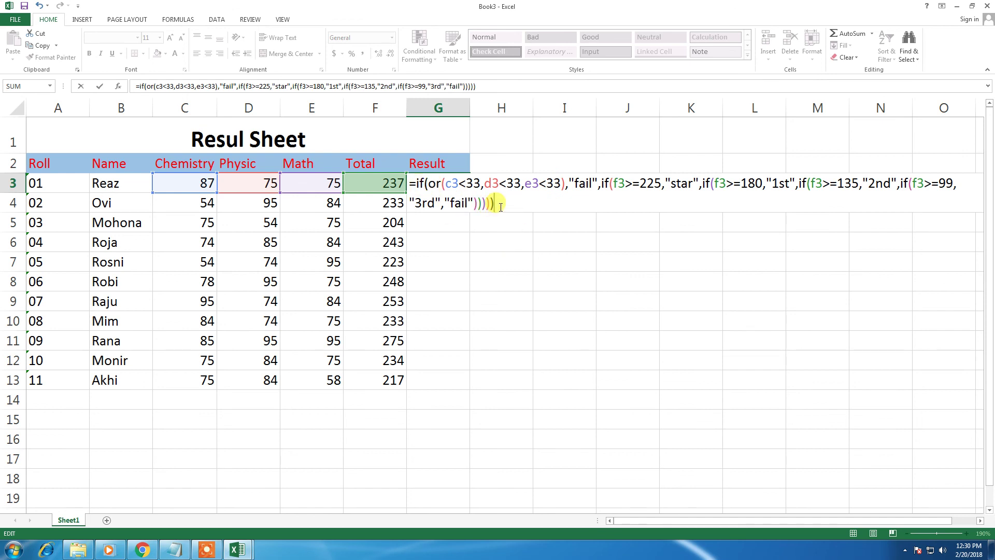
- Commit the grading formula in G3 and fill it down to G13
key("Return")
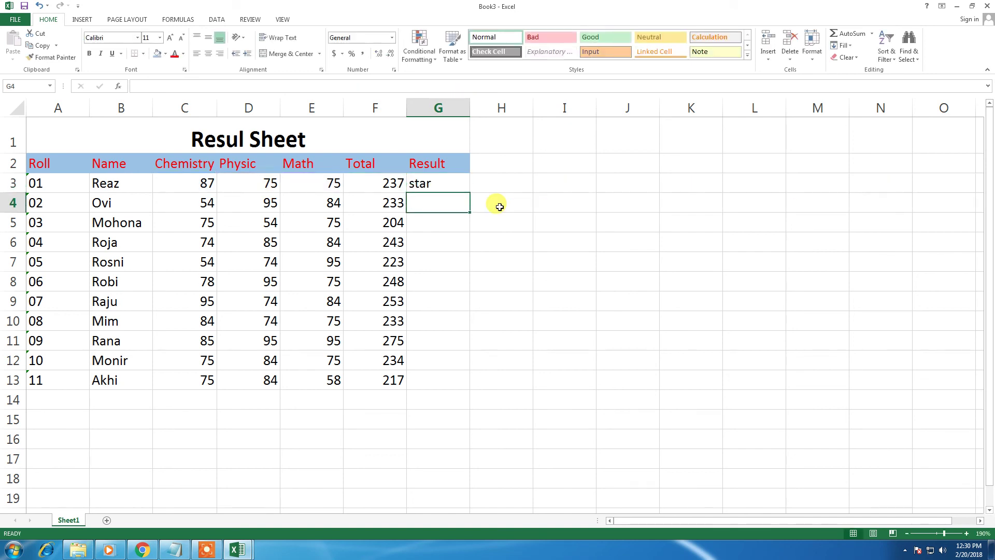
left_click(418, 186)
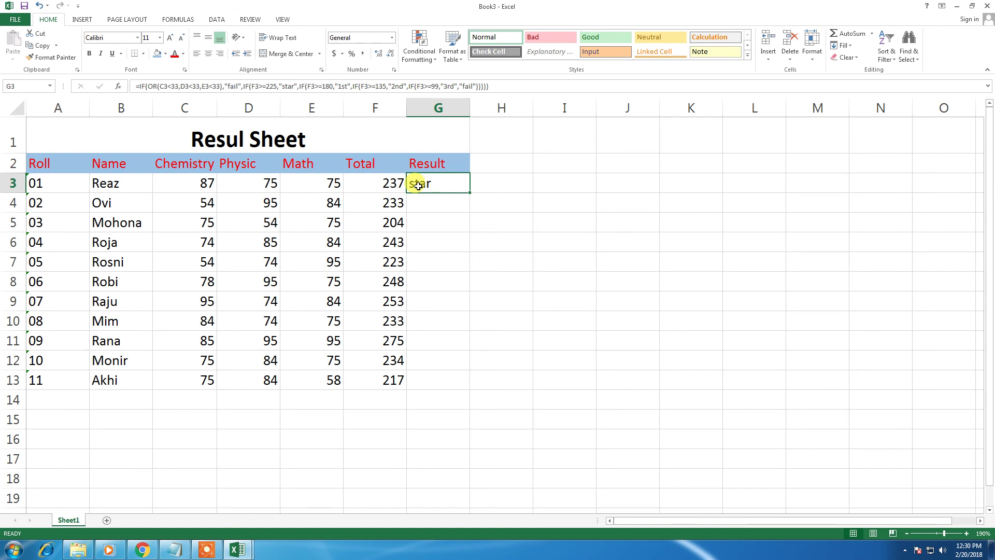
double_click(470, 193)
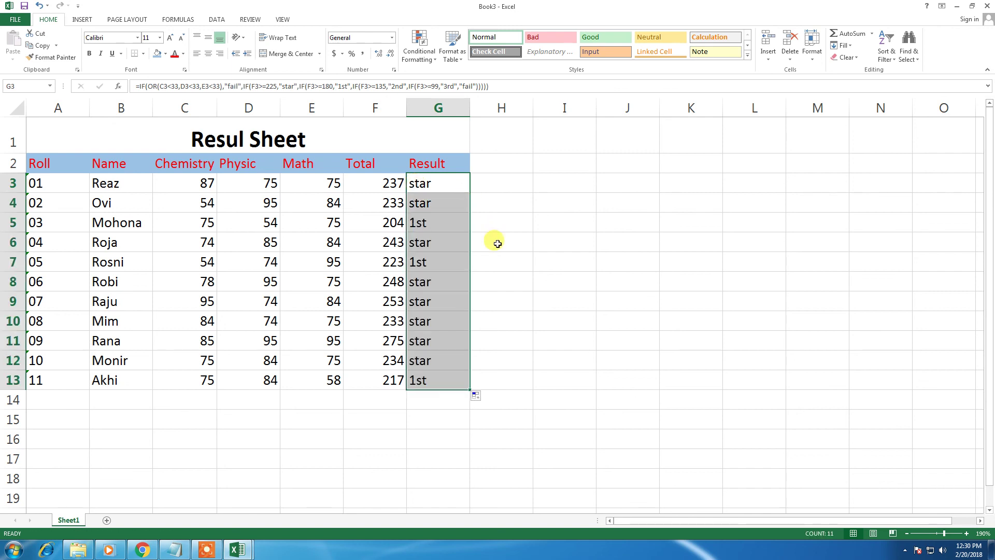
- Change roll 04's Physic mark in D6 to 25
left_click(265, 247)
key("BackSpace")
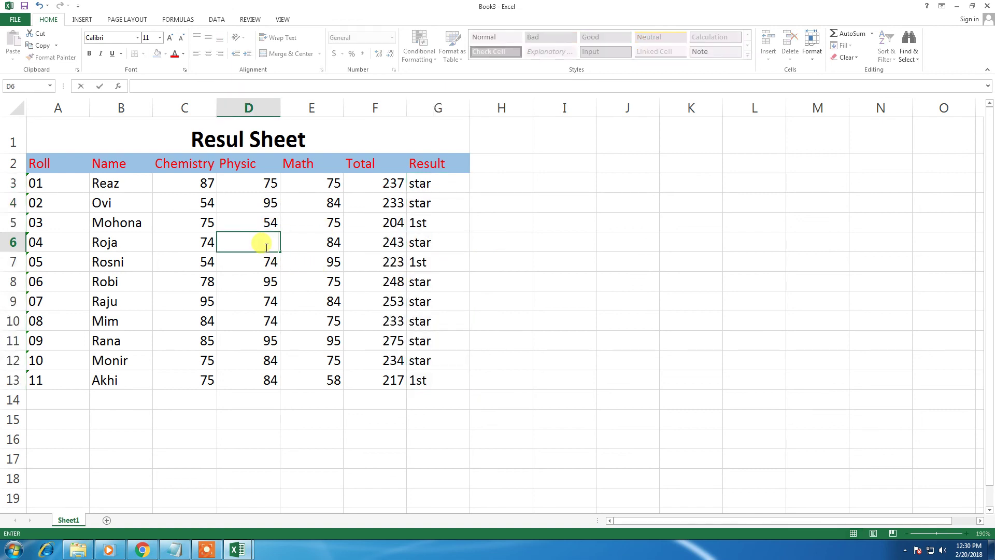
type("25")
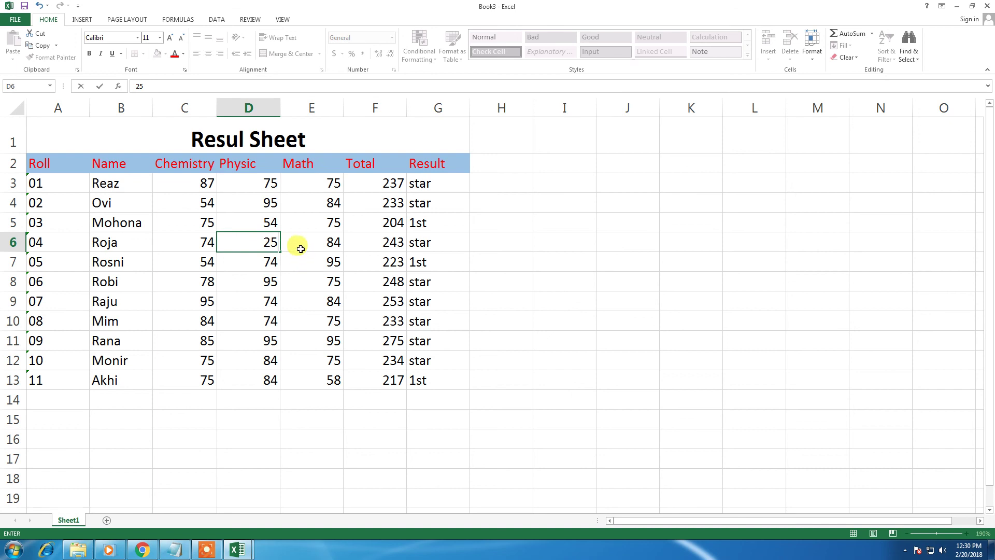
left_click(302, 247)
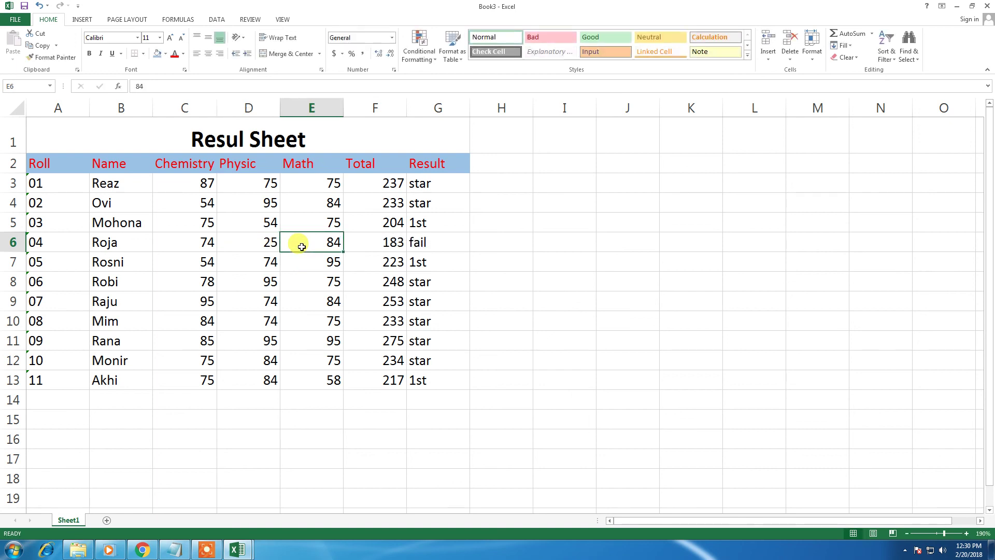
- Give A1:G13 All Borders and a Blue, Accent 5, Lighter 80% fill
left_click(100, 133)
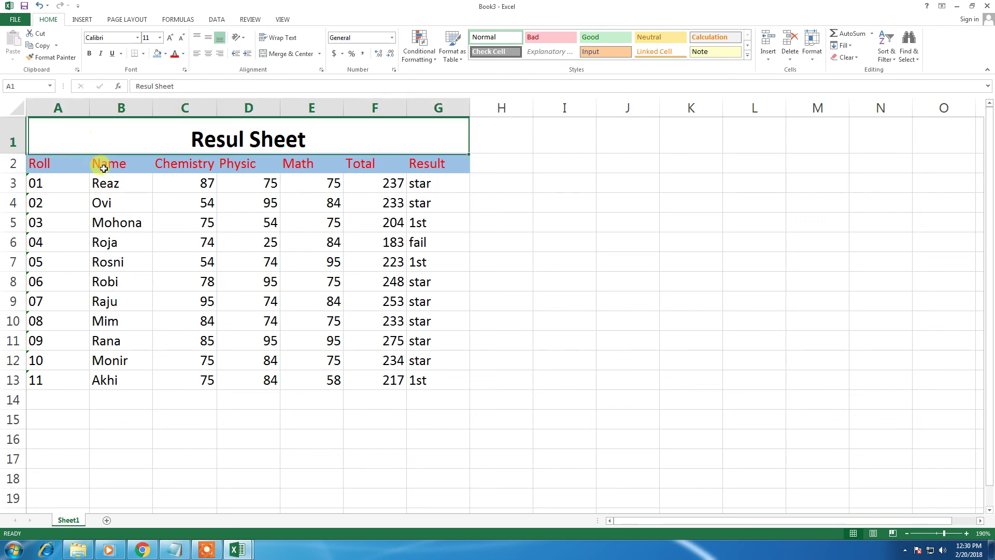
left_click_drag(104, 169, 117, 380)
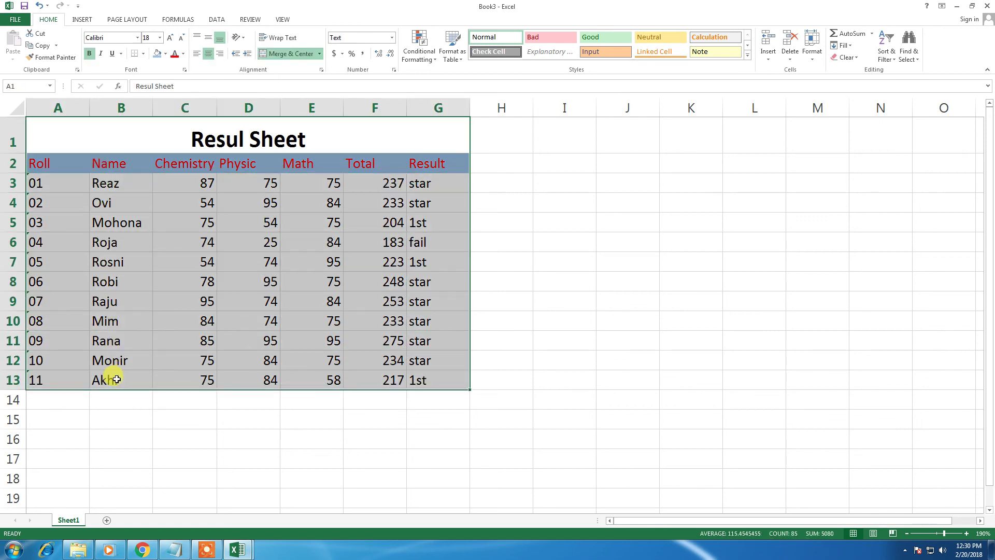
left_click(143, 53)
left_click(171, 143)
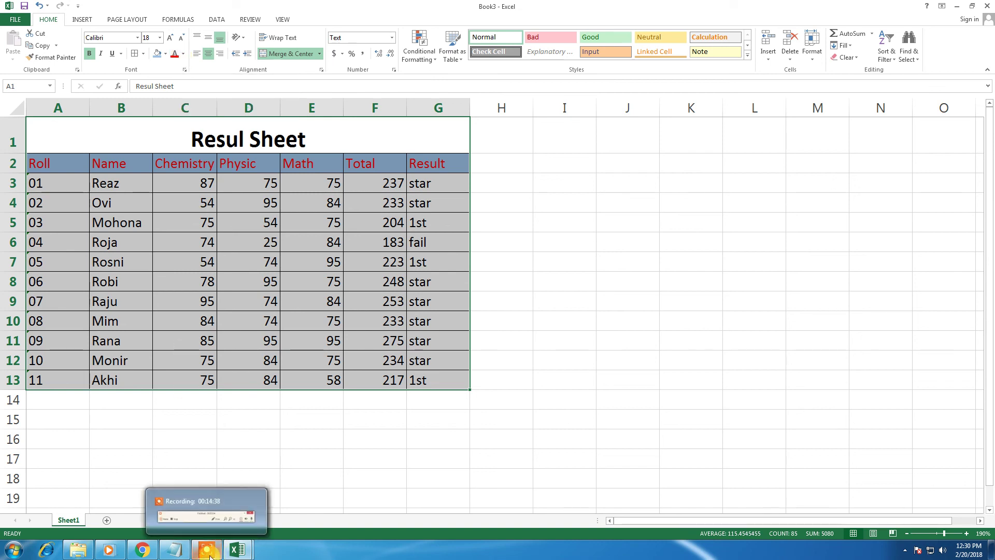
left_click(165, 53)
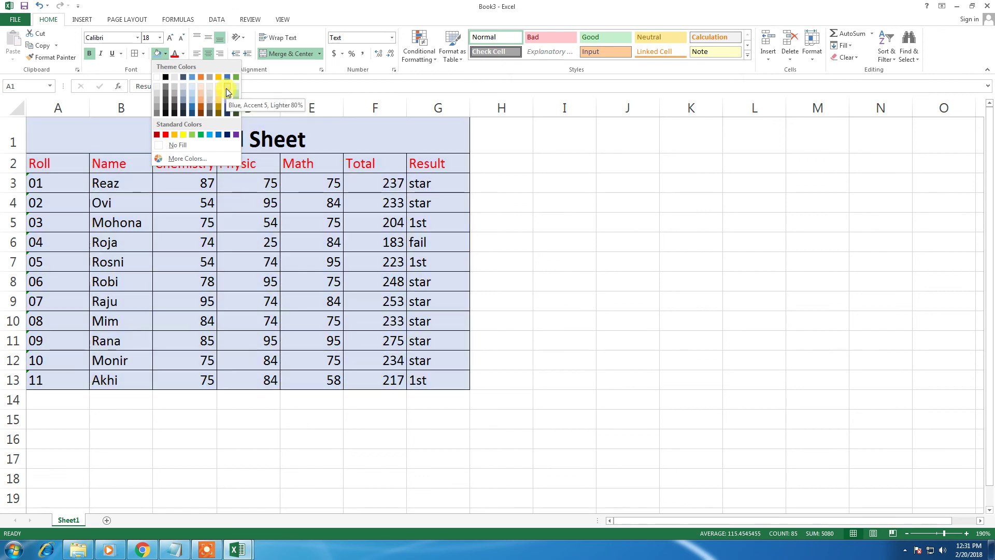
left_click(226, 88)
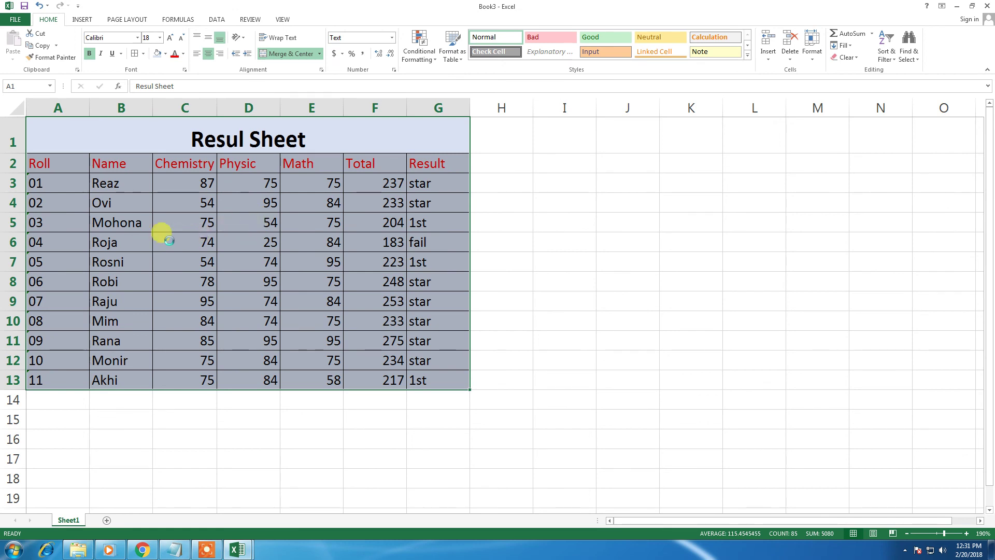
key("ctrl+p")
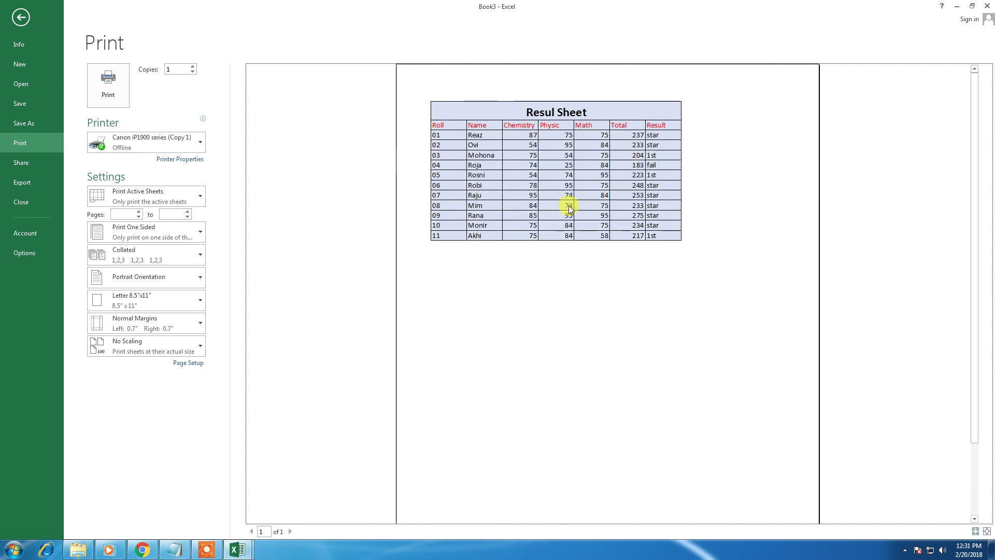
key("Escape")
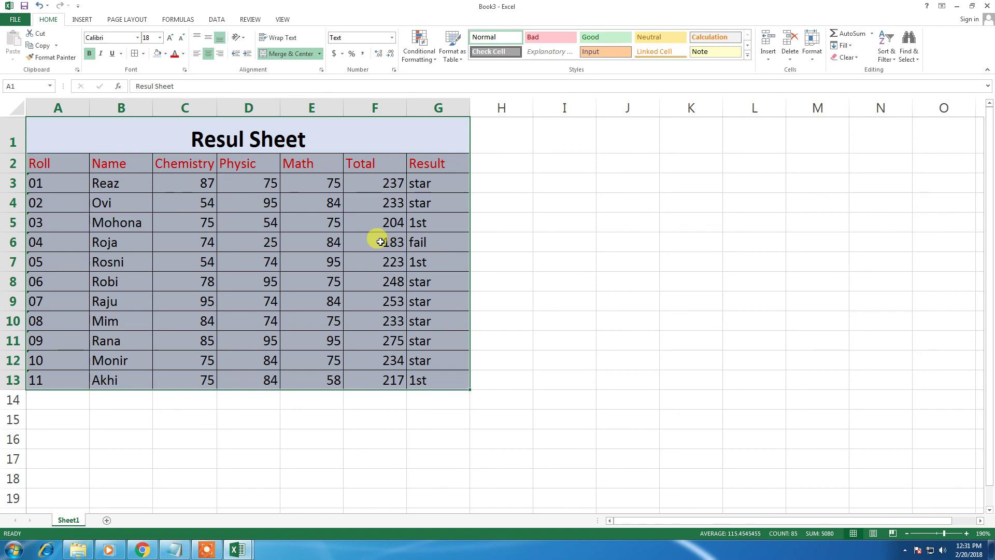
mouse_move(205, 551)
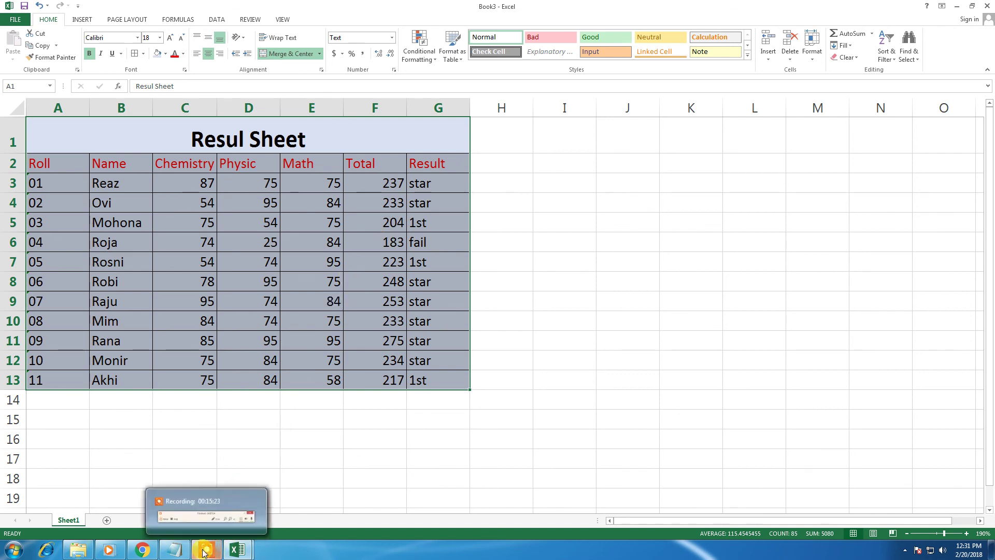
left_click(206, 518)
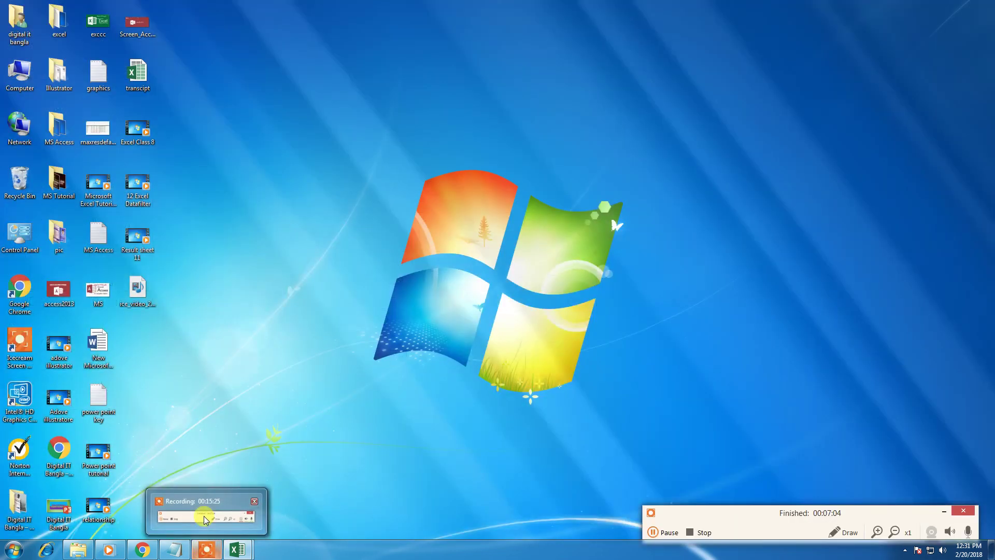